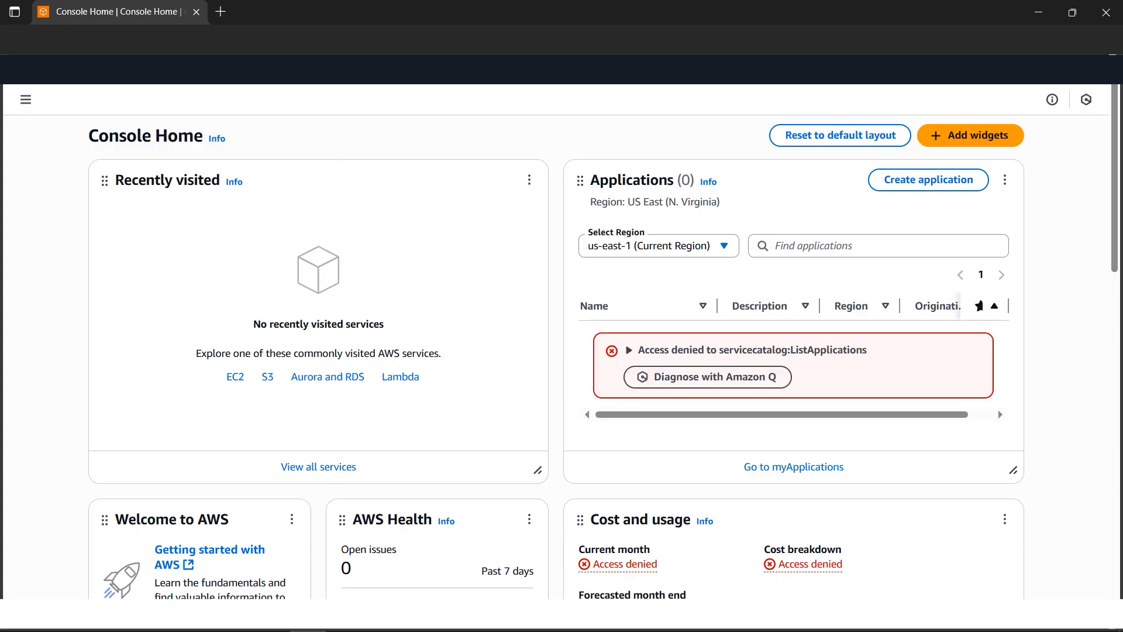
Open the S3 service and start a new bucket named cloudguruamitpublicfile.
text(s3)
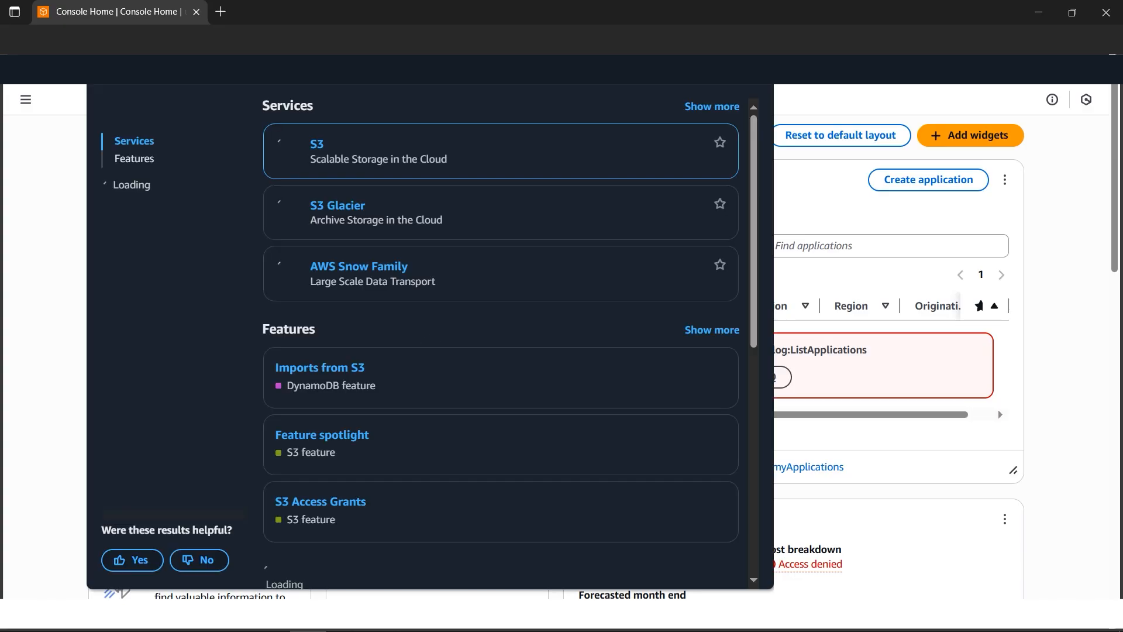
click(322, 149)
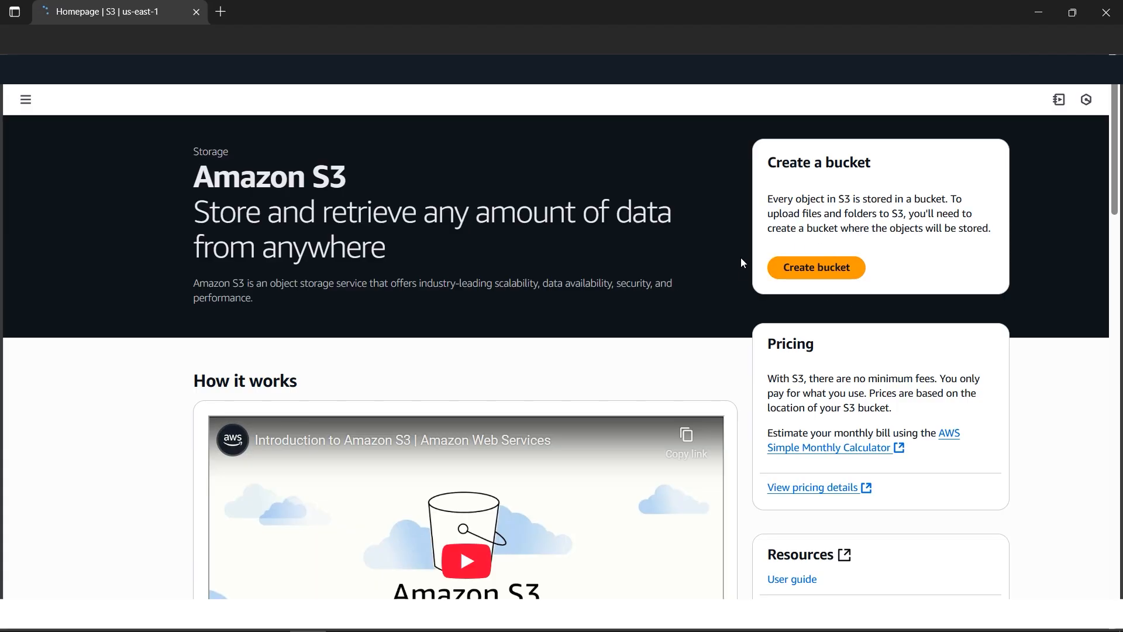
click(818, 268)
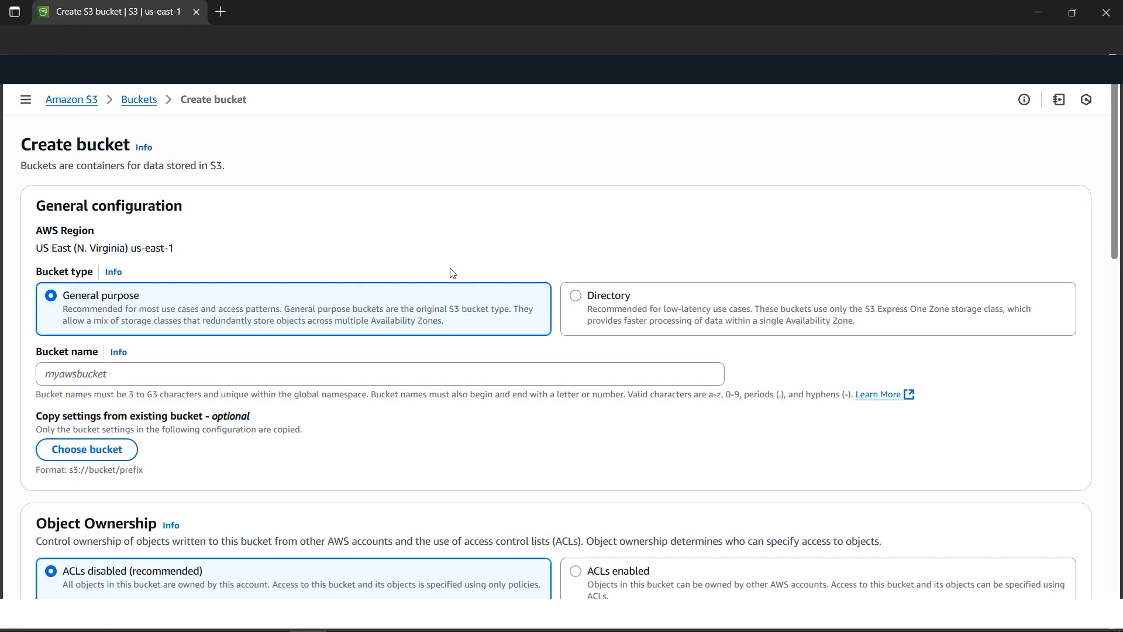
click(103, 374)
text(cloudguruamitpublicfile)
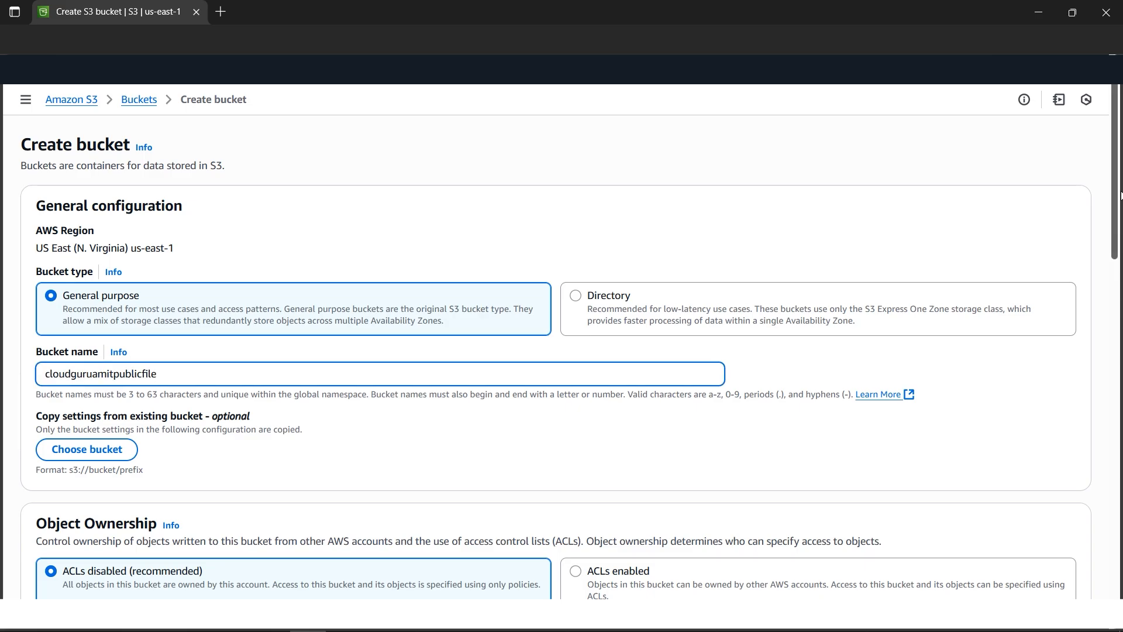
Turn off Block all public access for the new bucket and acknowledge that its objects might become public.
drag(1121, 196, 1104, 301)
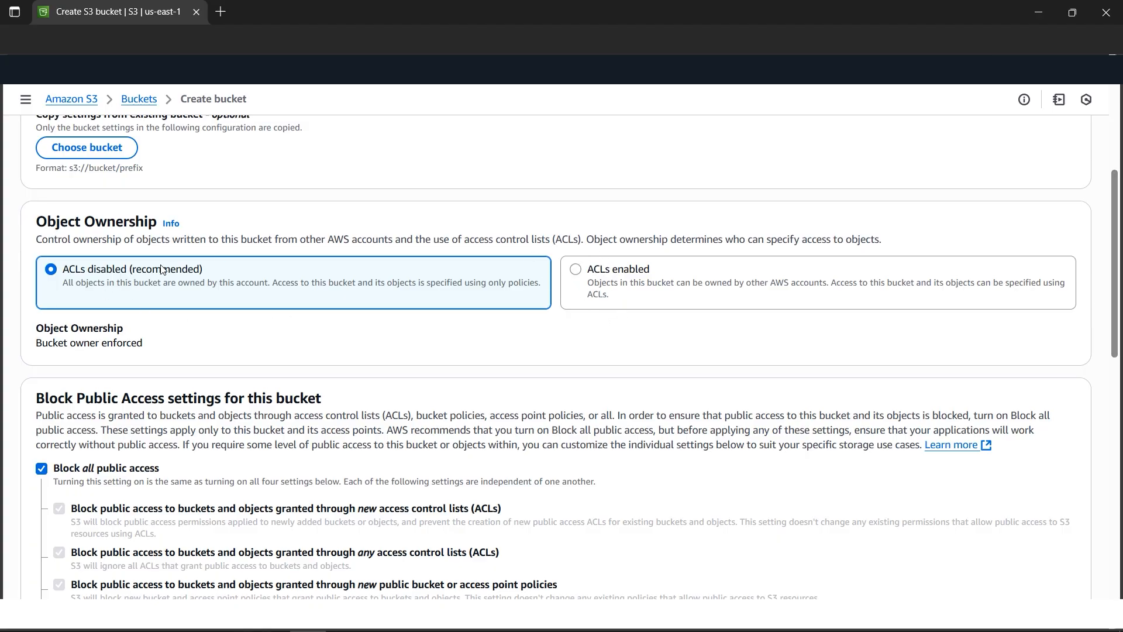
scroll(1109, 317, down, 2)
scroll(1110, 317, down, 1)
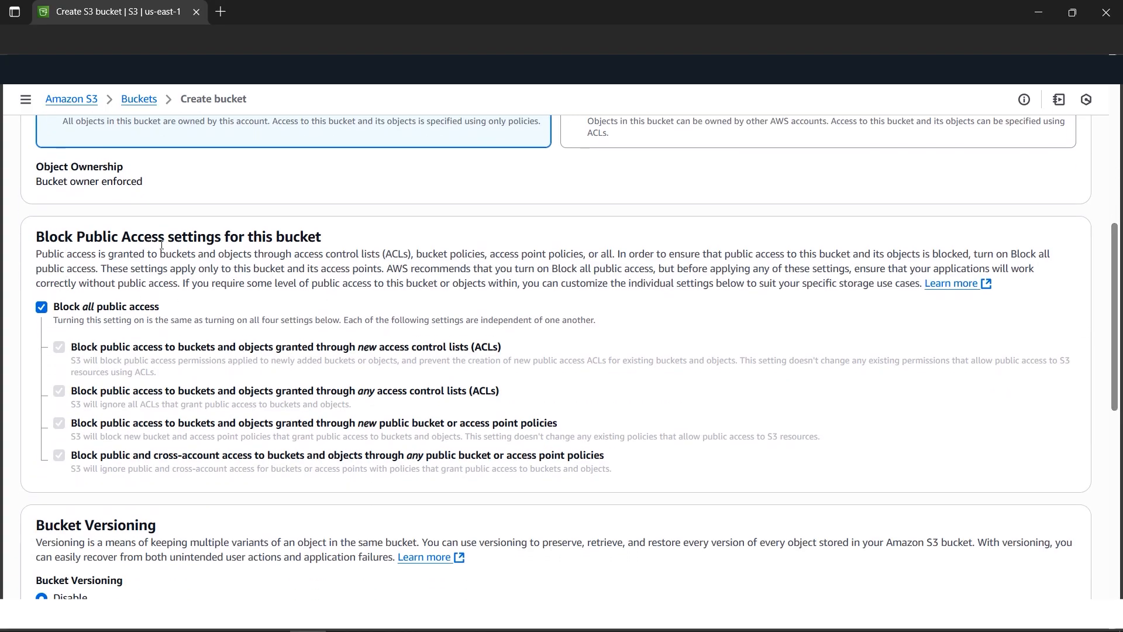
click(41, 307)
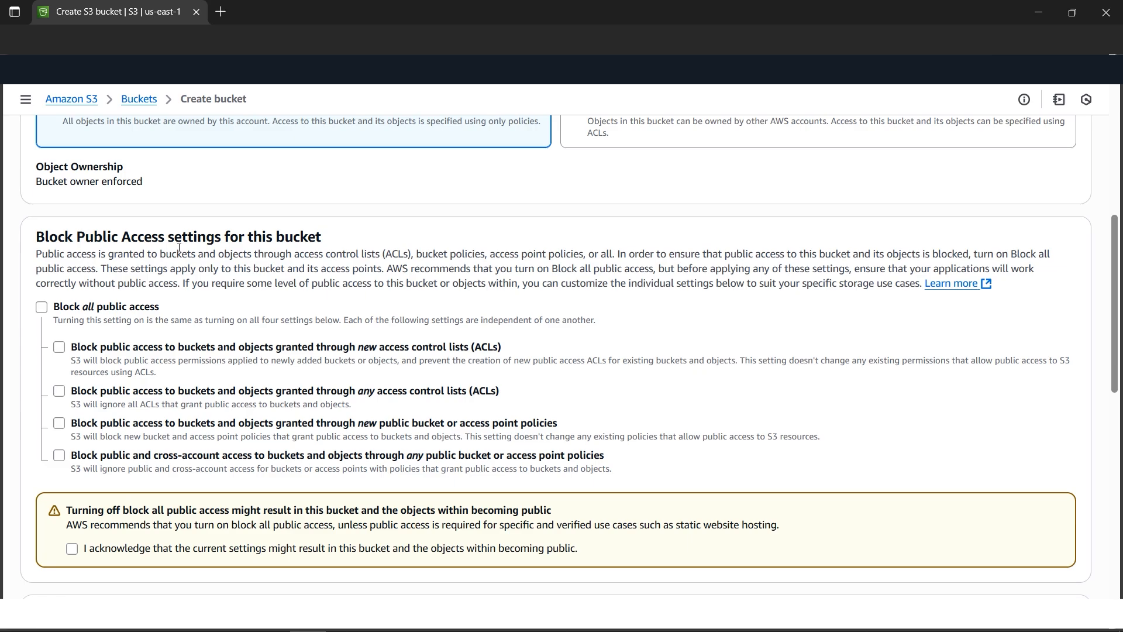
click(71, 550)
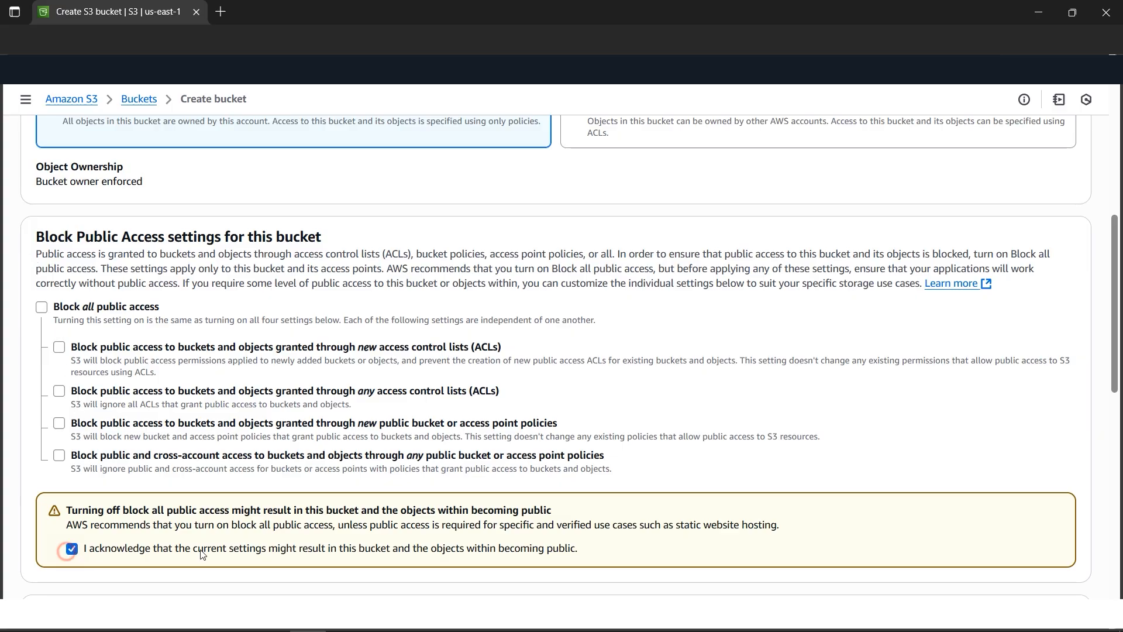
Create the bucket, keeping the default versioning, tag and encryption settings.
scroll(527, 443, down, 5)
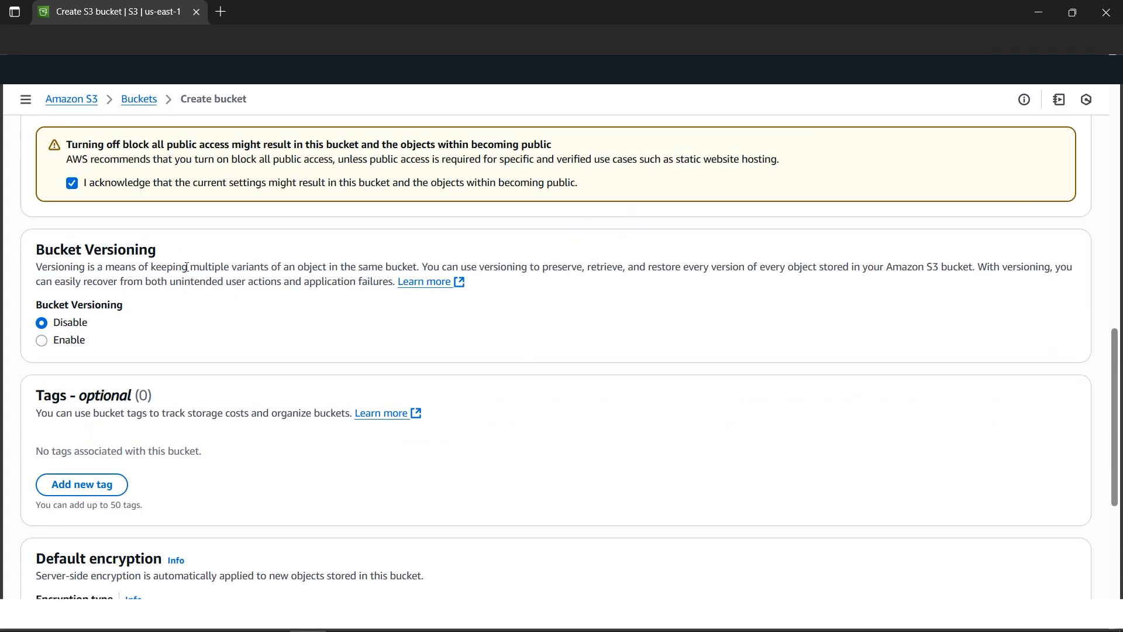
scroll(361, 441, down, 1)
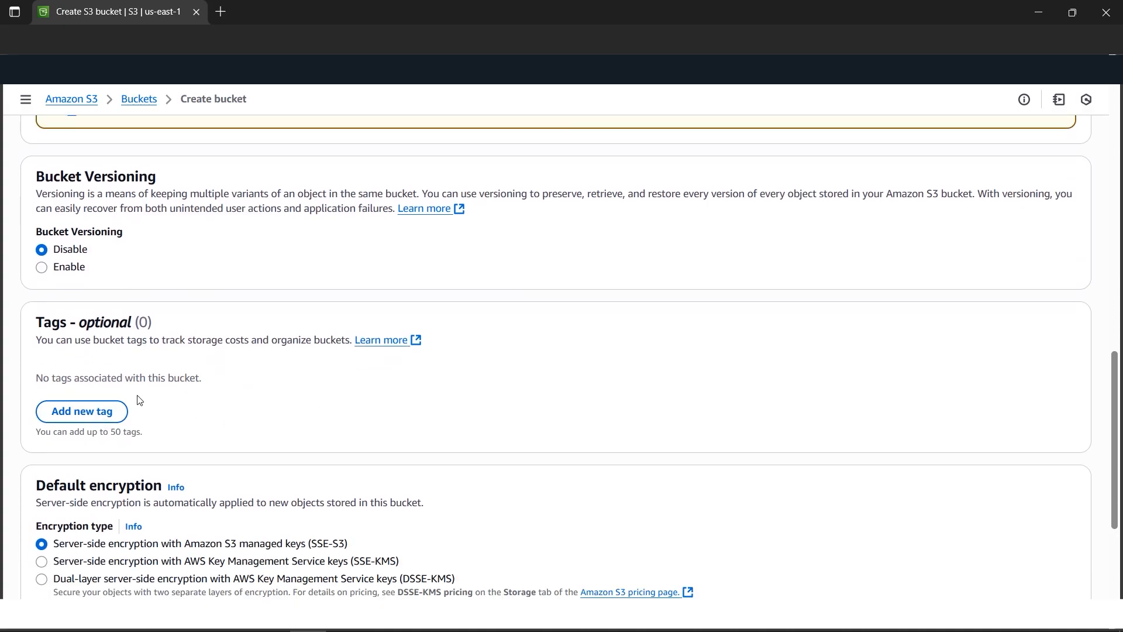
scroll(441, 465, down, 4)
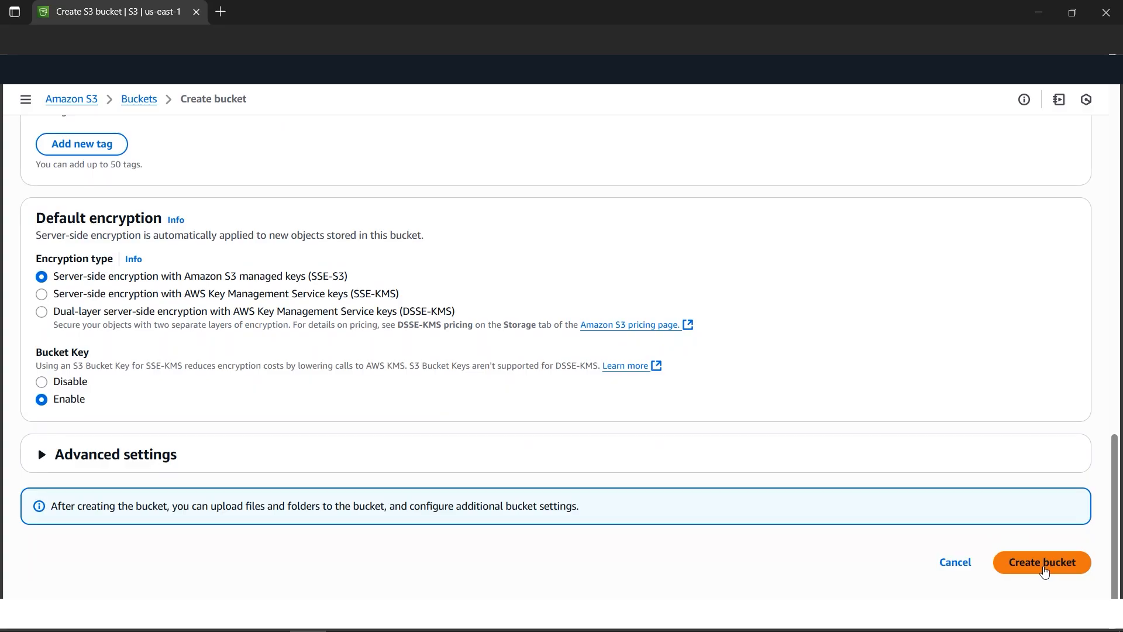
click(1045, 572)
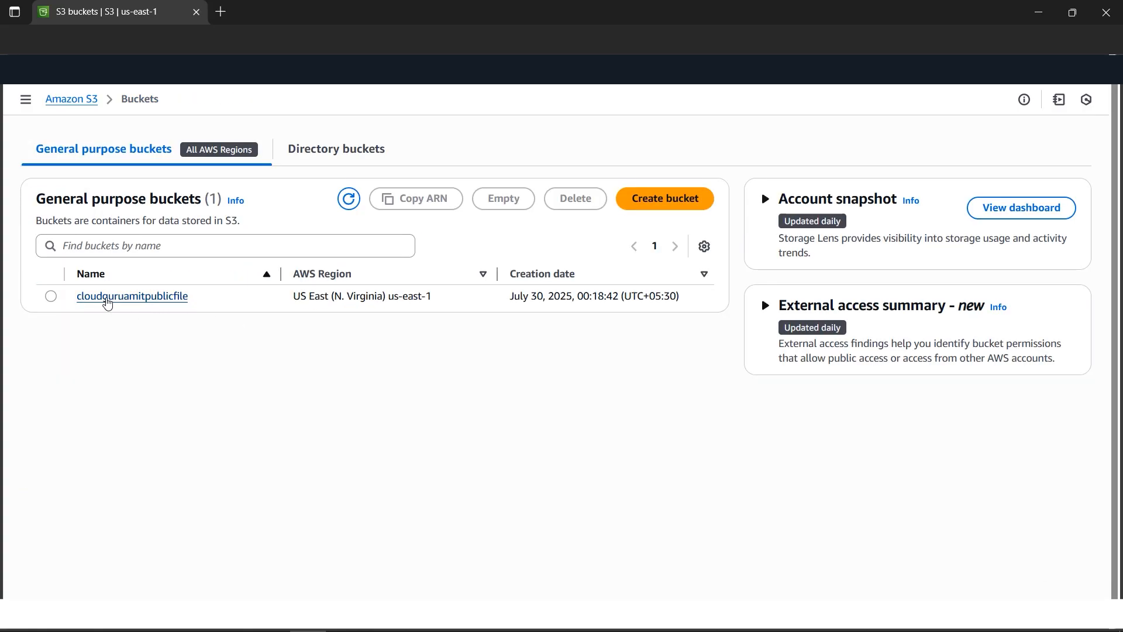
Upload Amit.png from the Hands-on Files folder to the cloudguruamitpublicfile bucket and close the upload status.
click(144, 304)
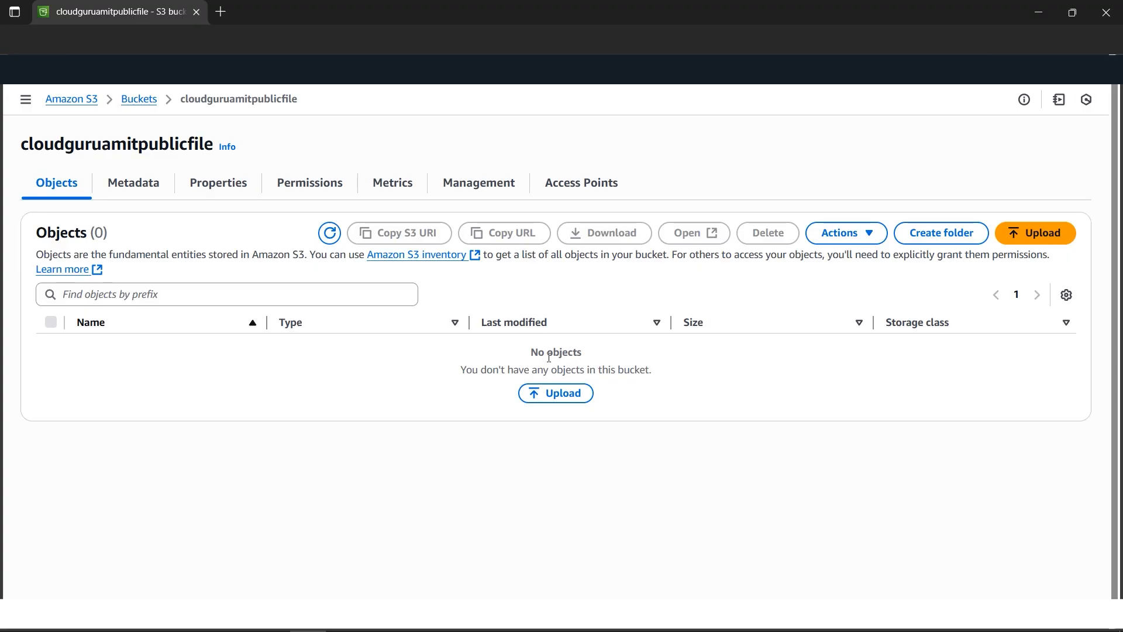
click(576, 401)
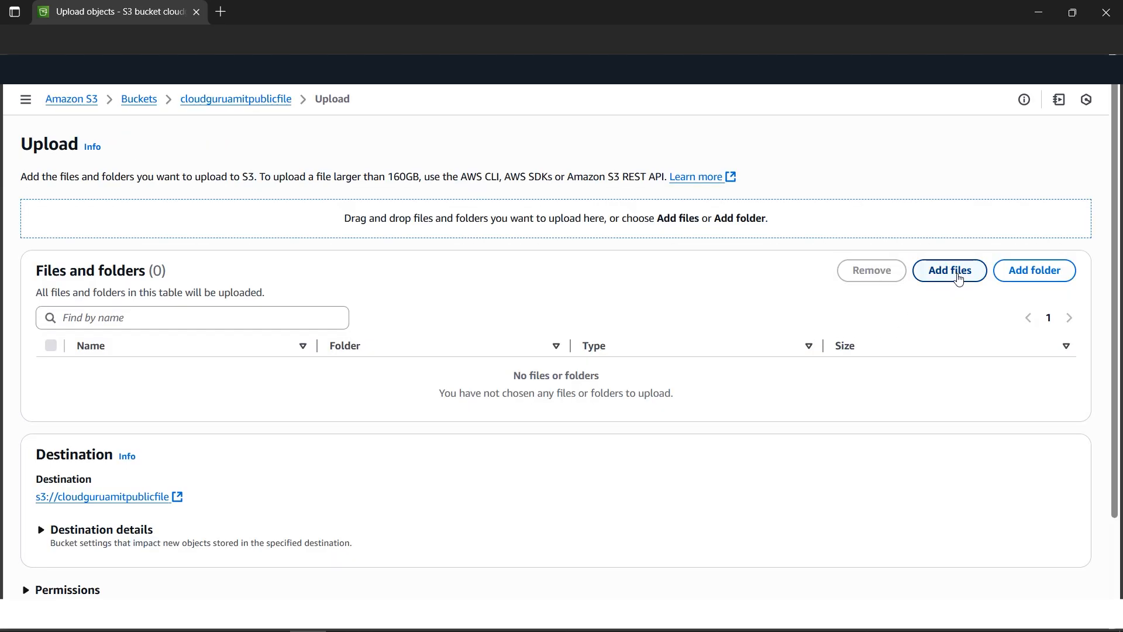
click(958, 280)
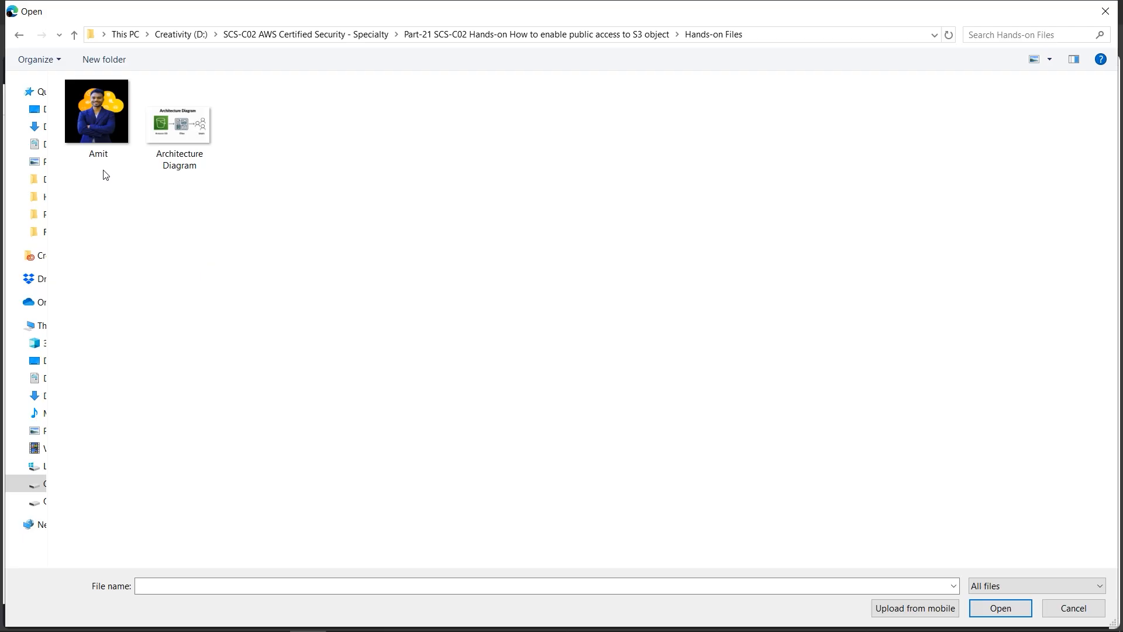
click(107, 146)
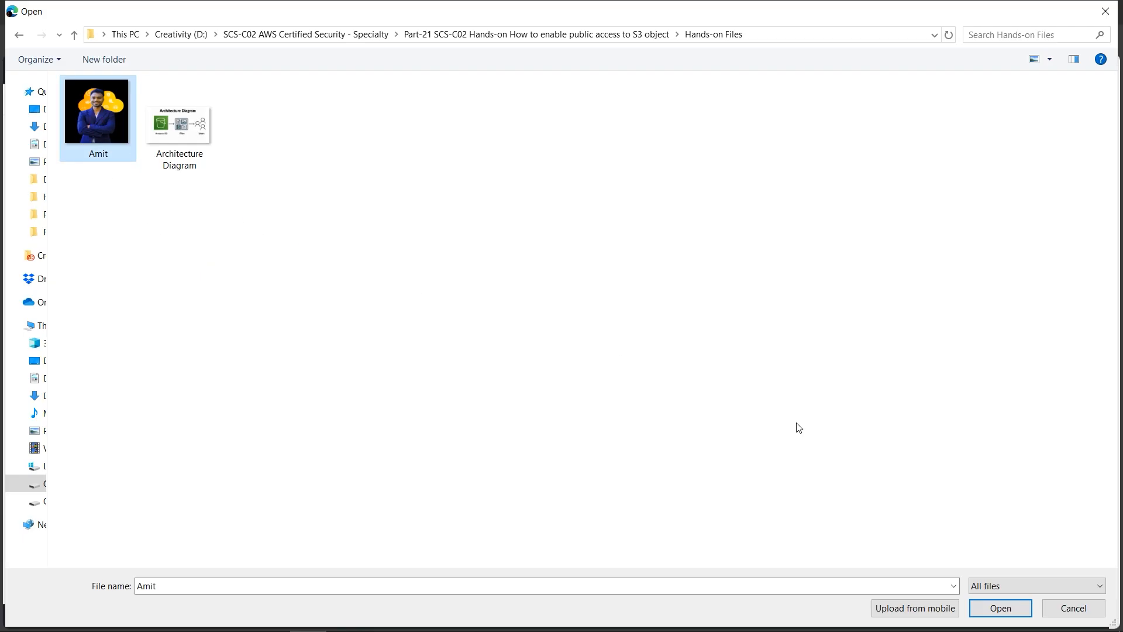
click(1001, 608)
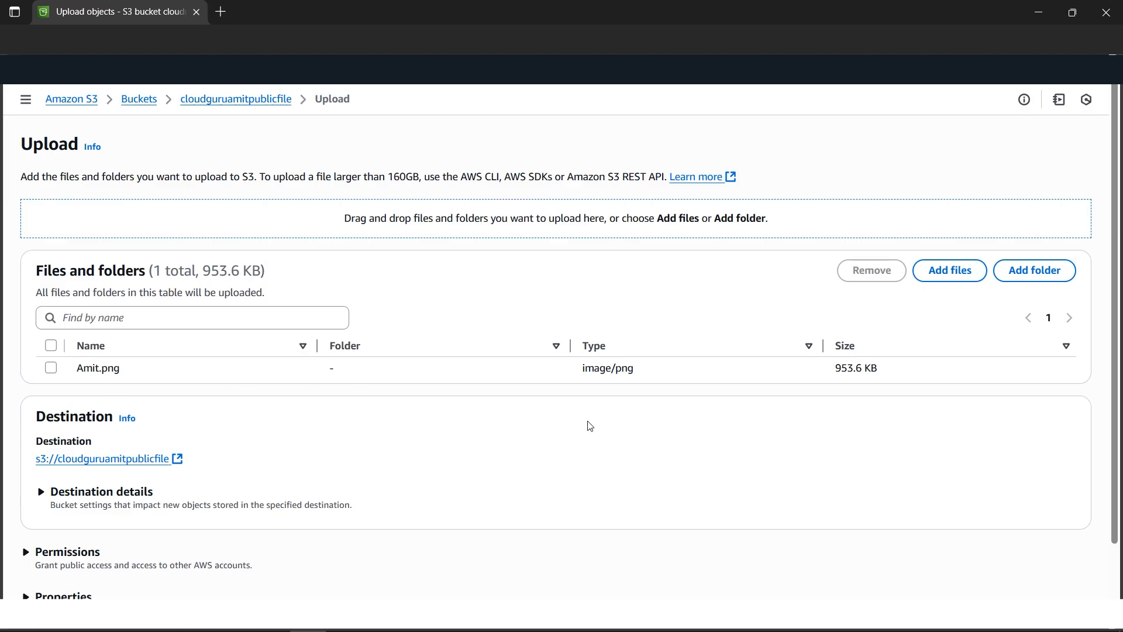
scroll(588, 425, down, 2)
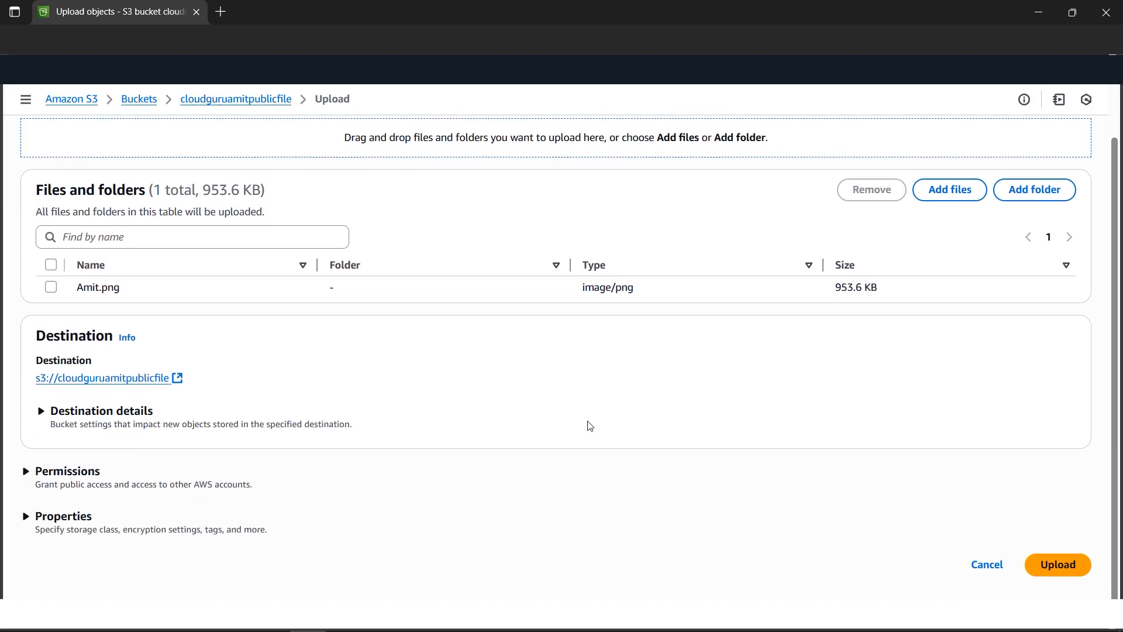
click(1068, 571)
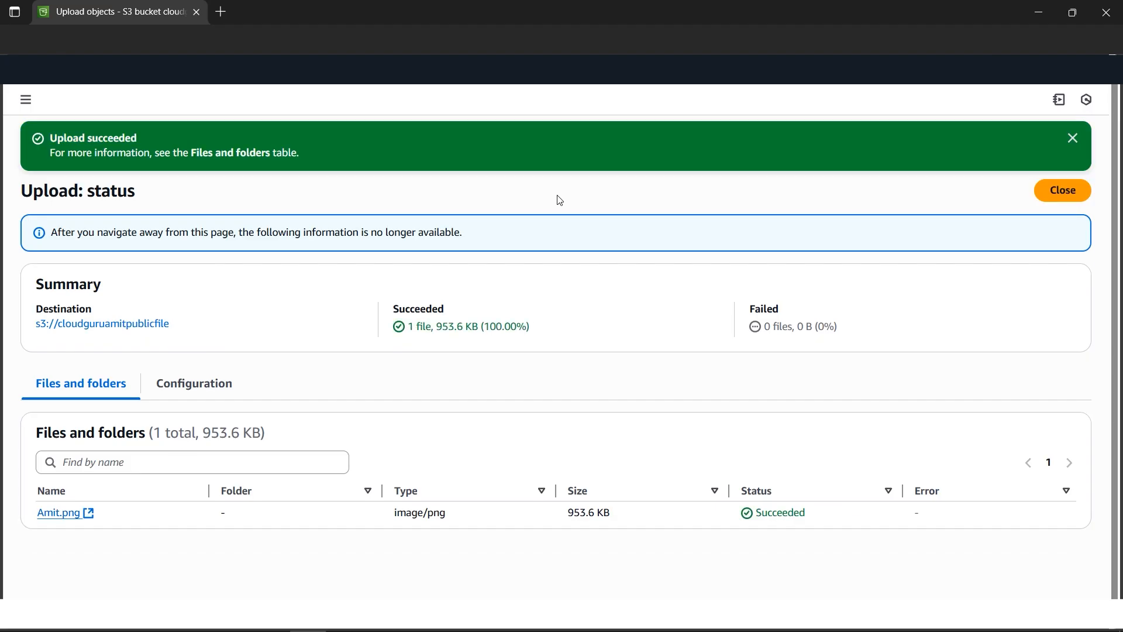
click(1056, 190)
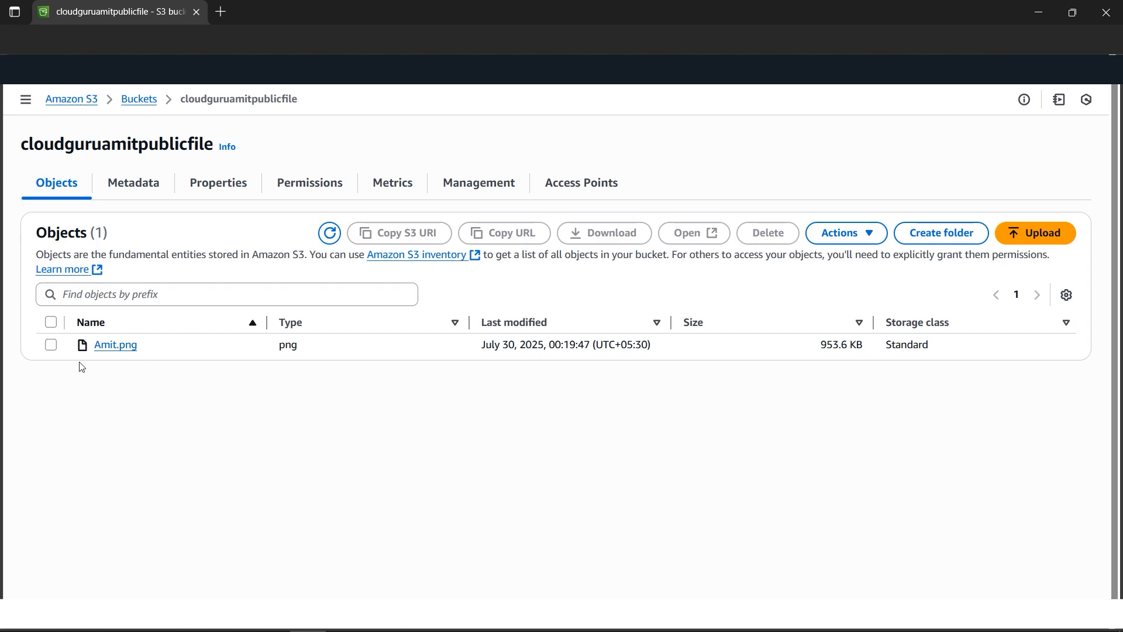
Copy the object URL of Amit.png and open it in a new browser tab to test public access.
click(52, 346)
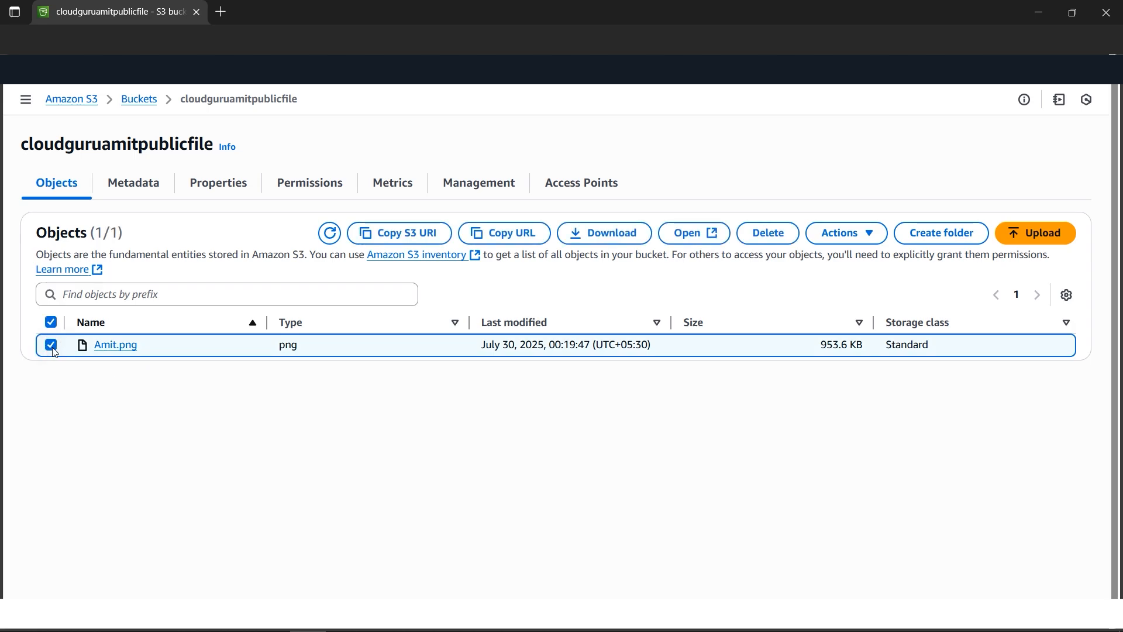
click(527, 234)
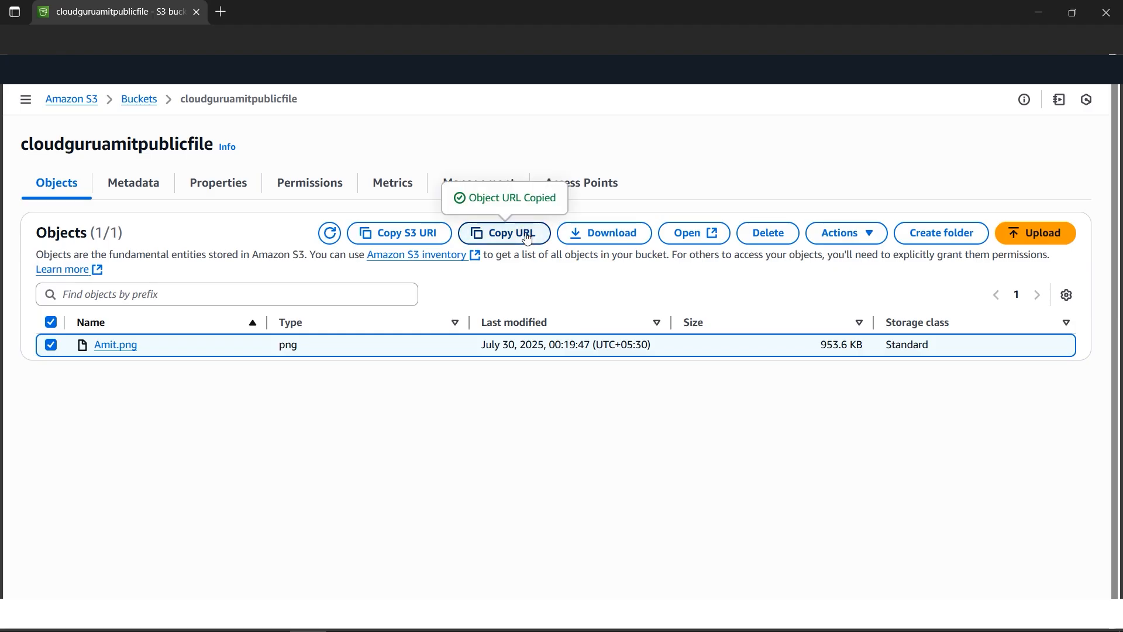
click(220, 13)
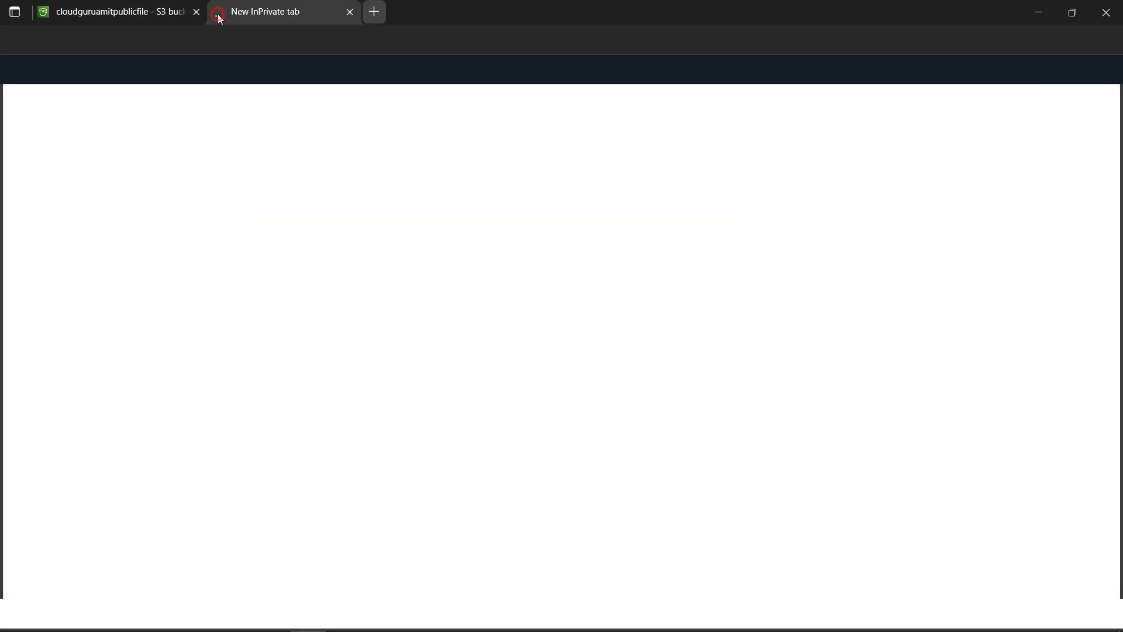
key(ctrl+v)
key(Return)
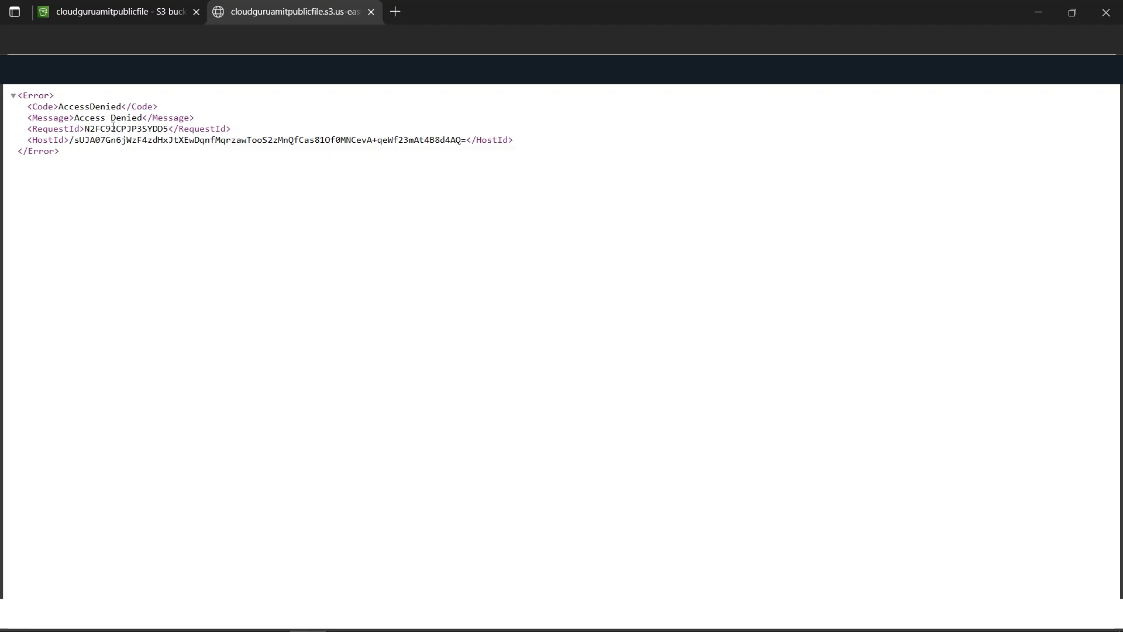
drag(78, 119, 143, 118)
click(205, 242)
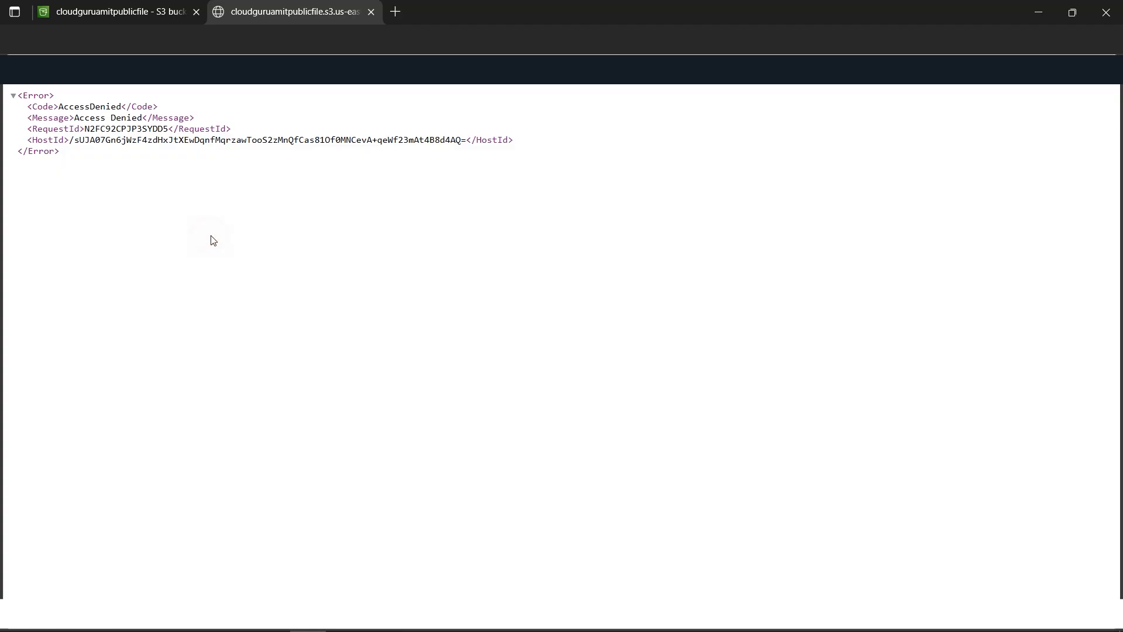
Return to the bucket's objects and check the actions for Amit.png for the option to make it public using ACL.
click(155, 10)
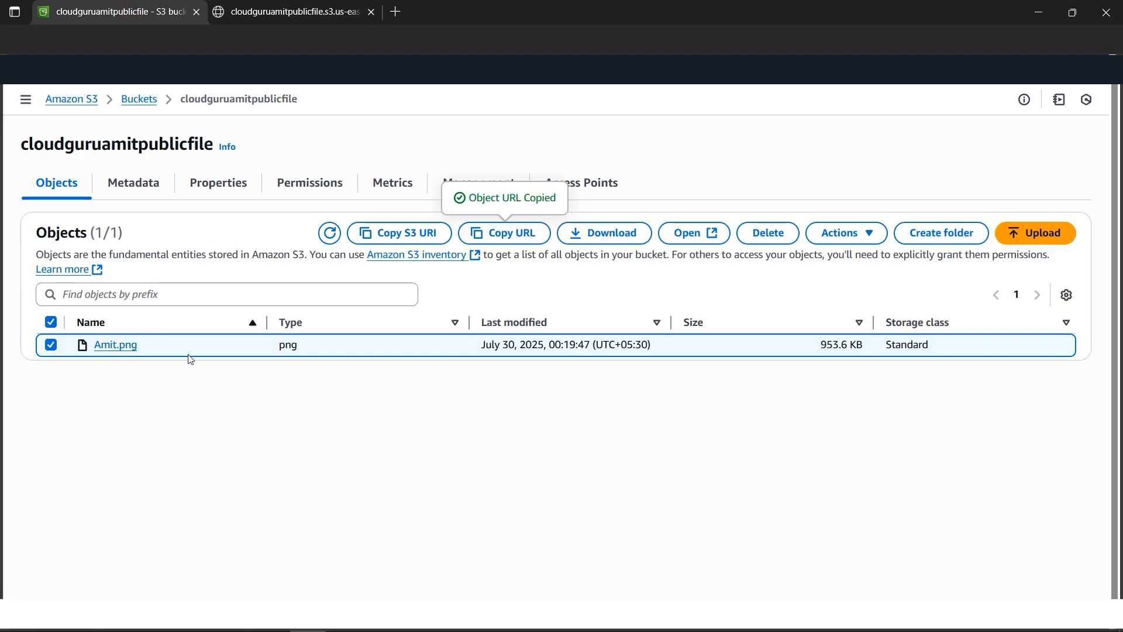
click(234, 414)
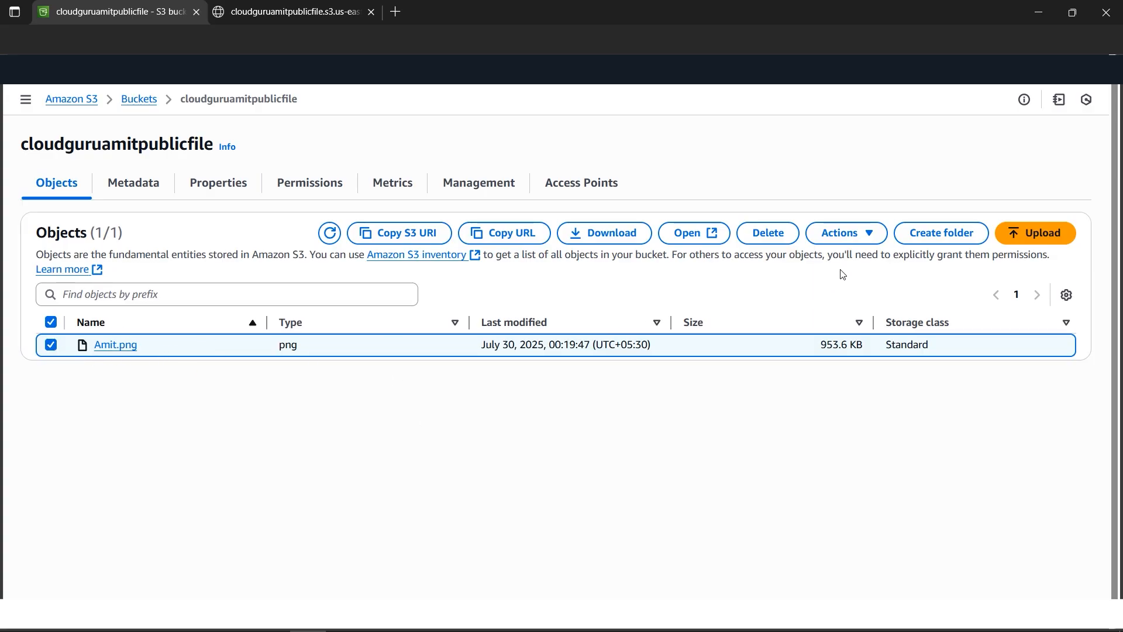
click(871, 237)
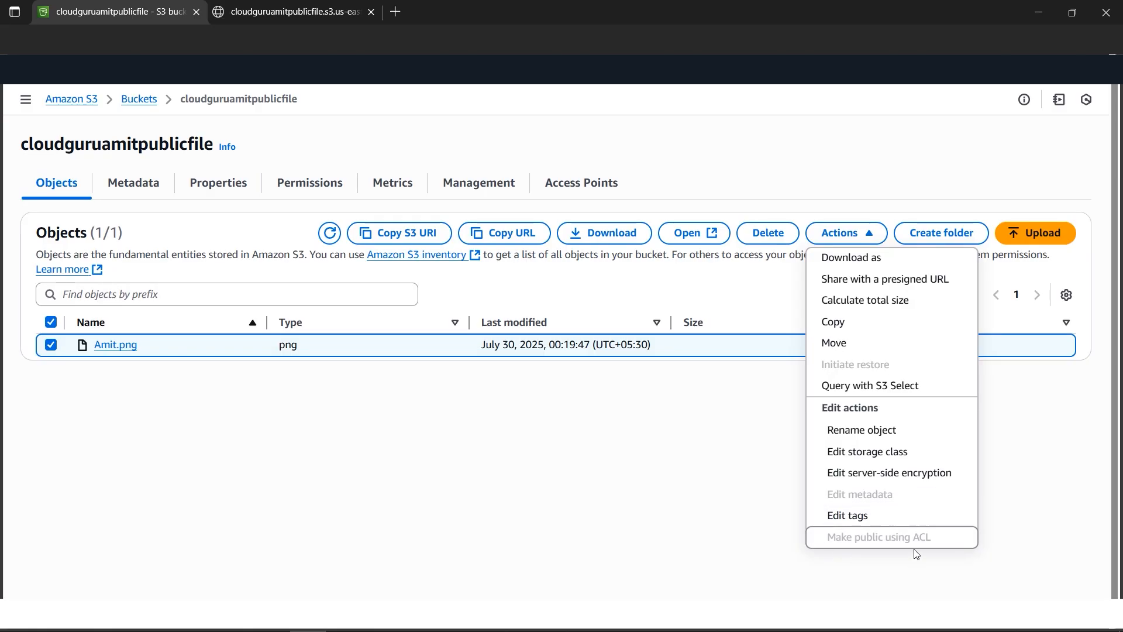
click(567, 477)
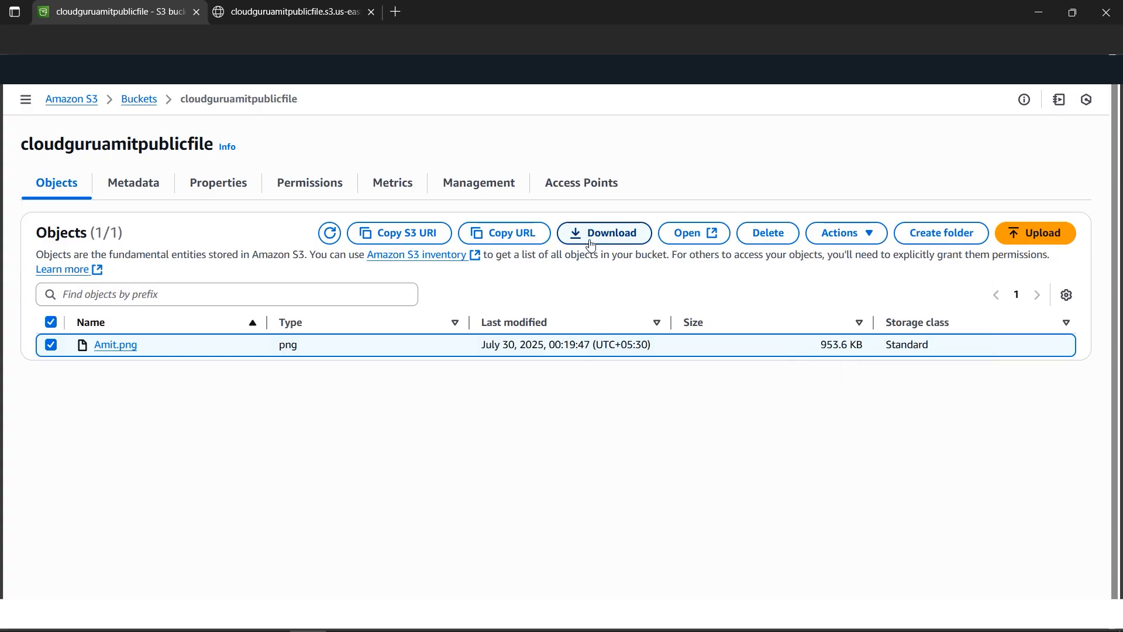
Enable ACLs in the bucket's Object Ownership with Object writer as owner, acknowledge that ACLs will be restored, and save the changes.
click(312, 191)
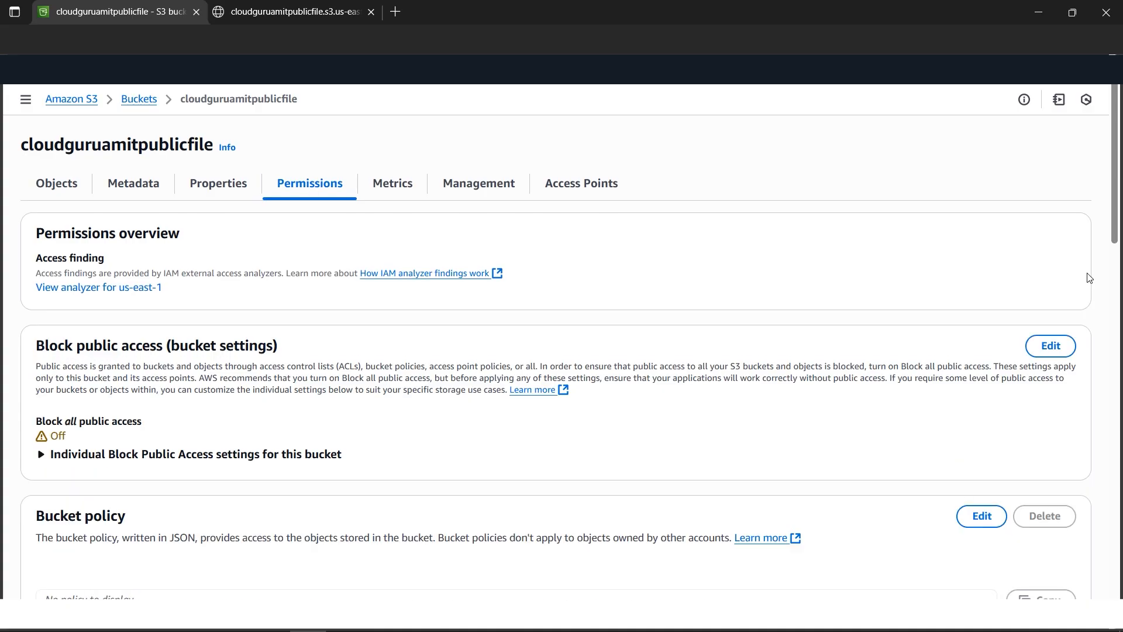
drag(1116, 210, 1117, 422)
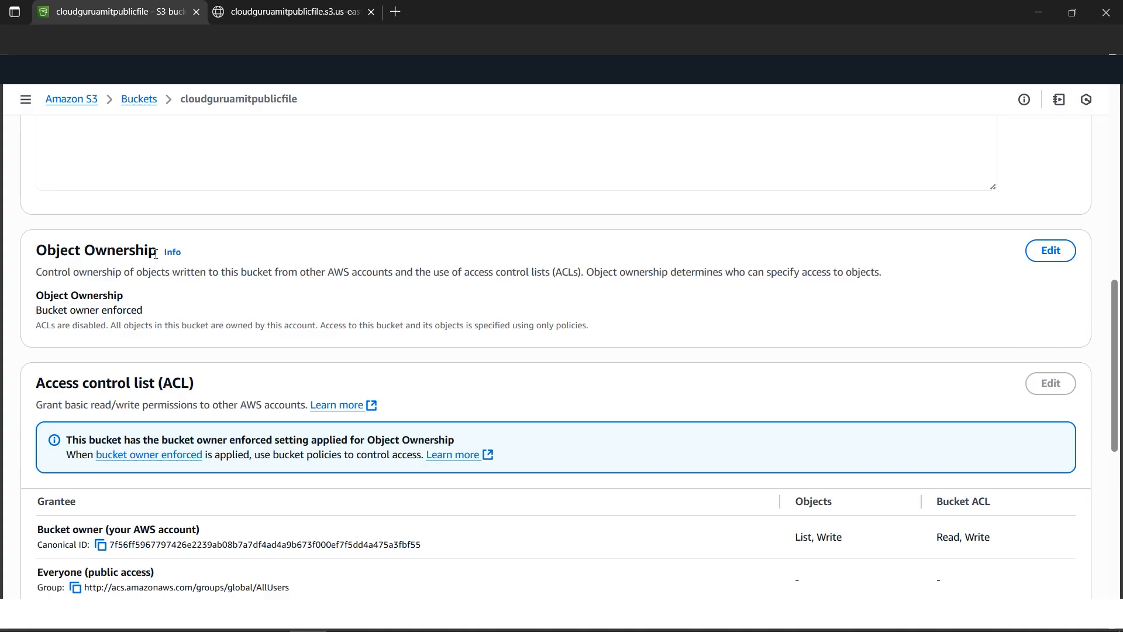
click(1051, 251)
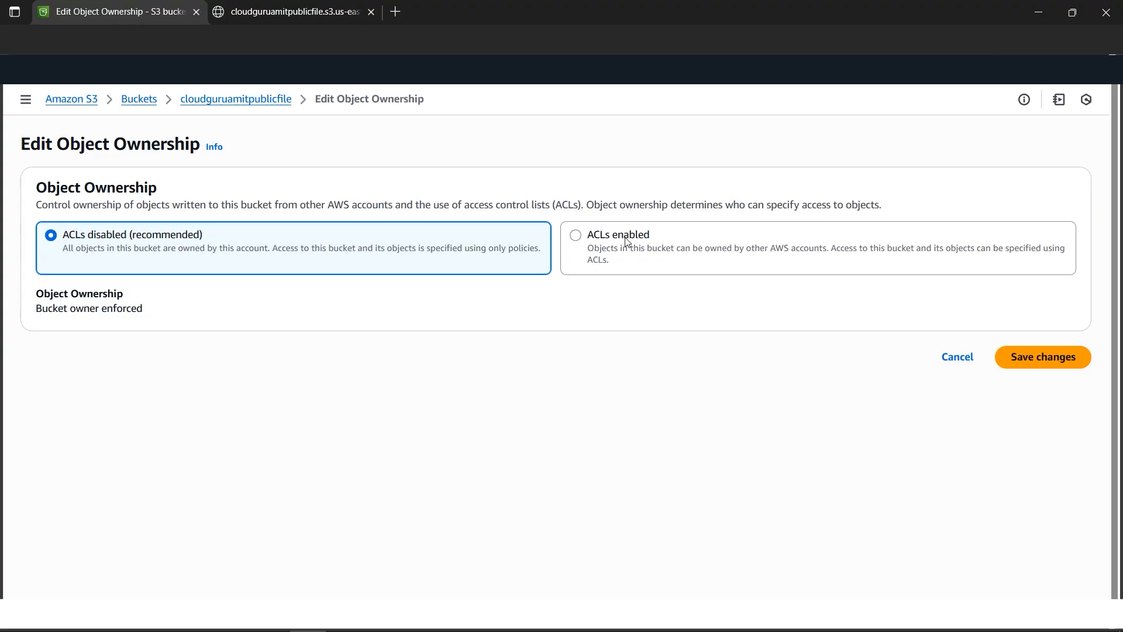
click(579, 239)
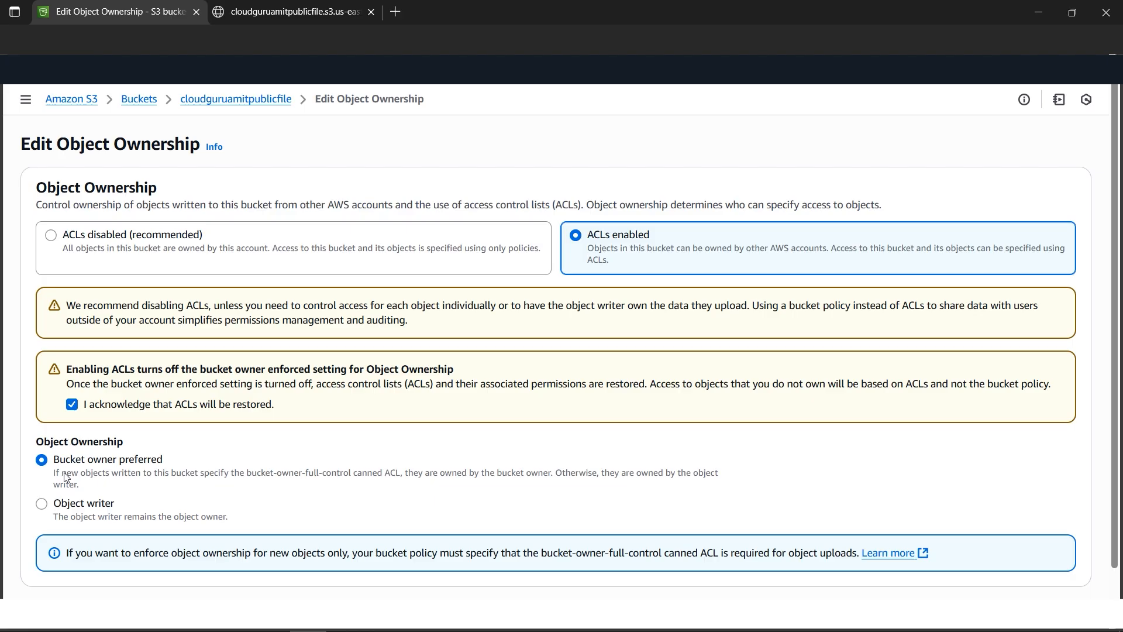
click(42, 504)
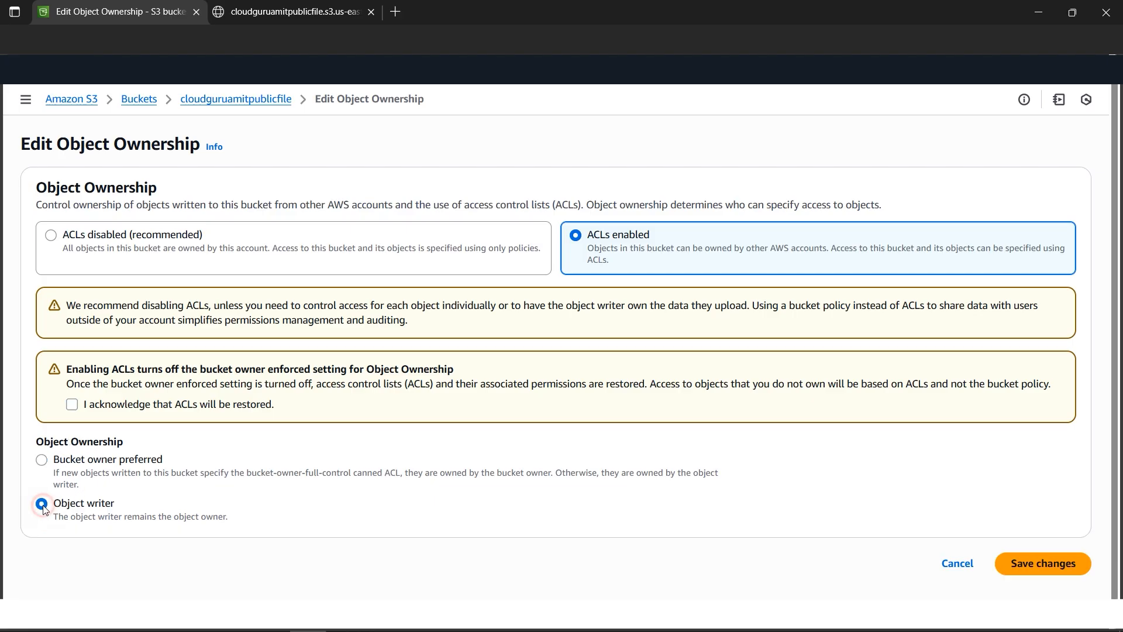
click(1057, 566)
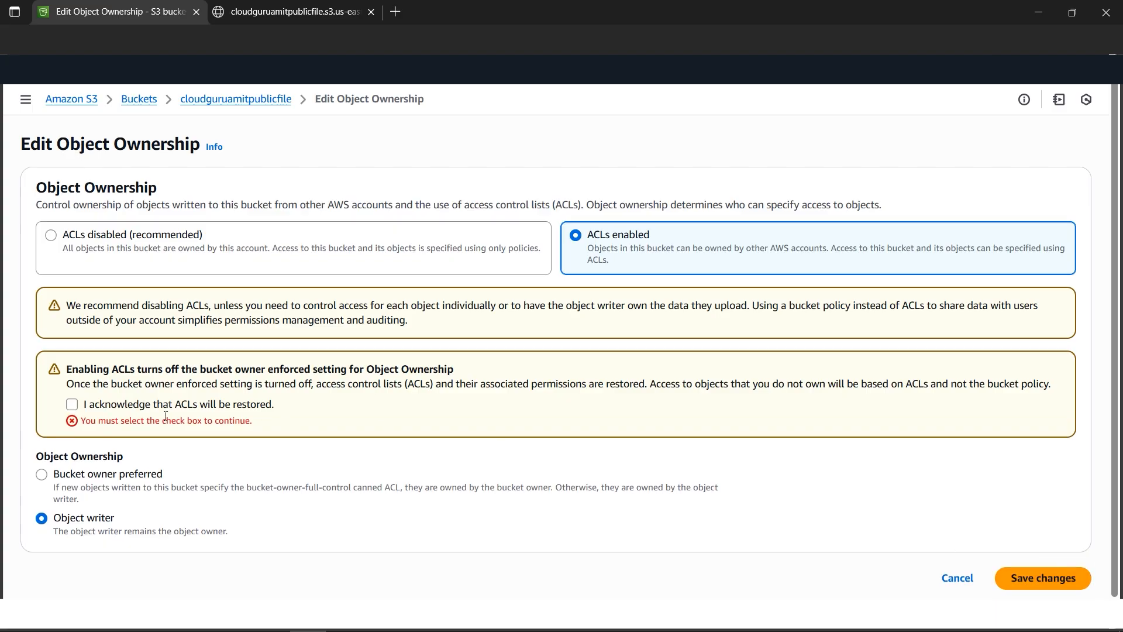
click(73, 405)
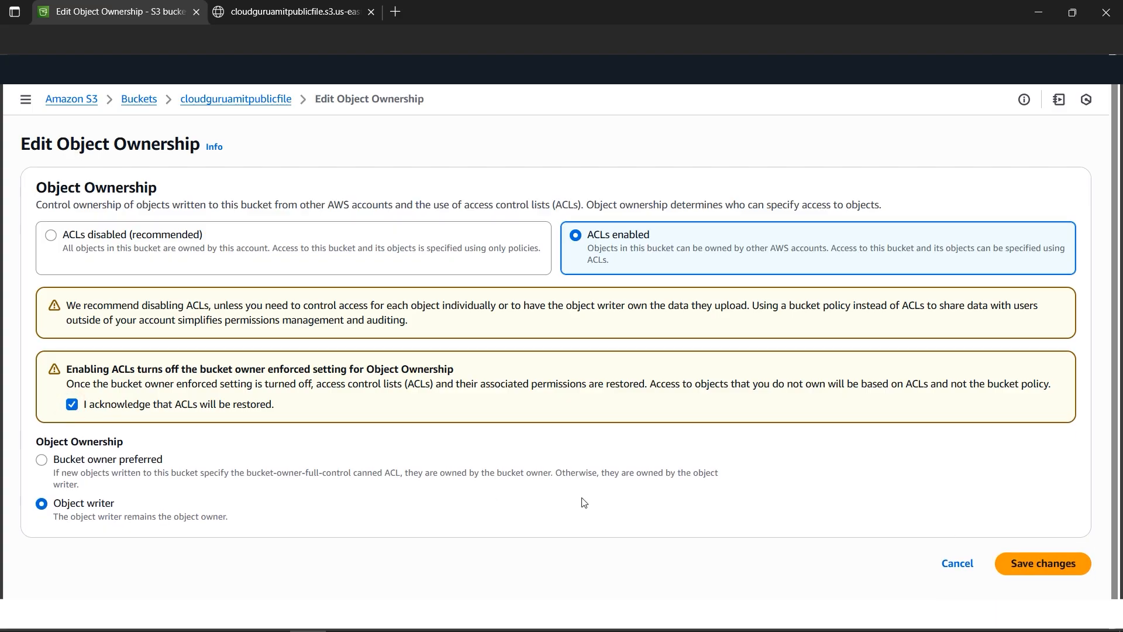
click(1044, 569)
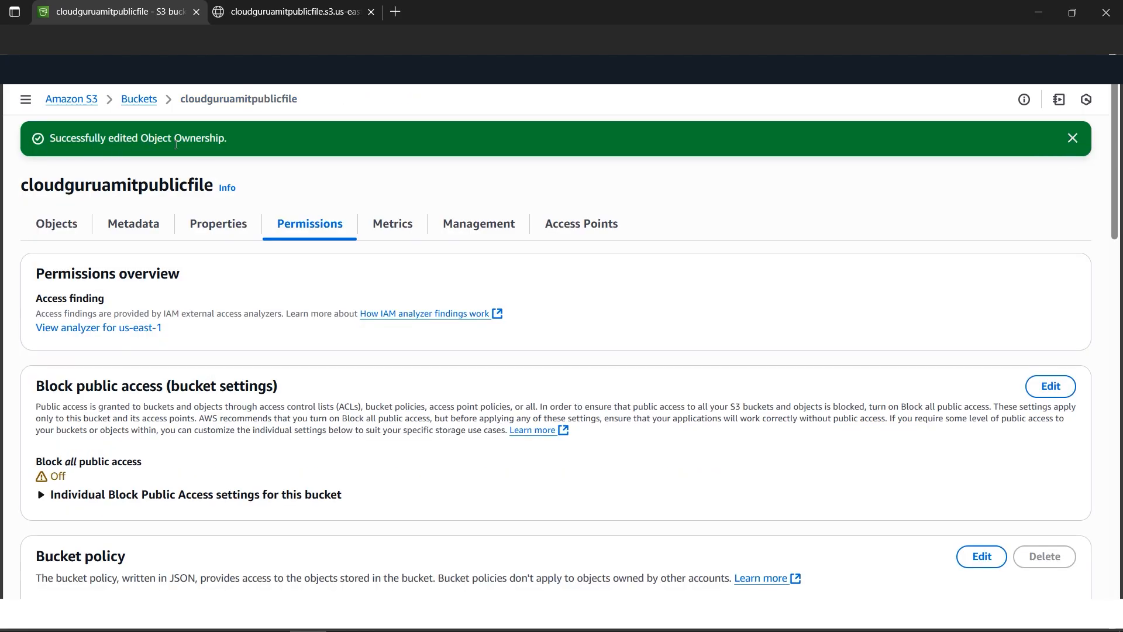
click(1073, 138)
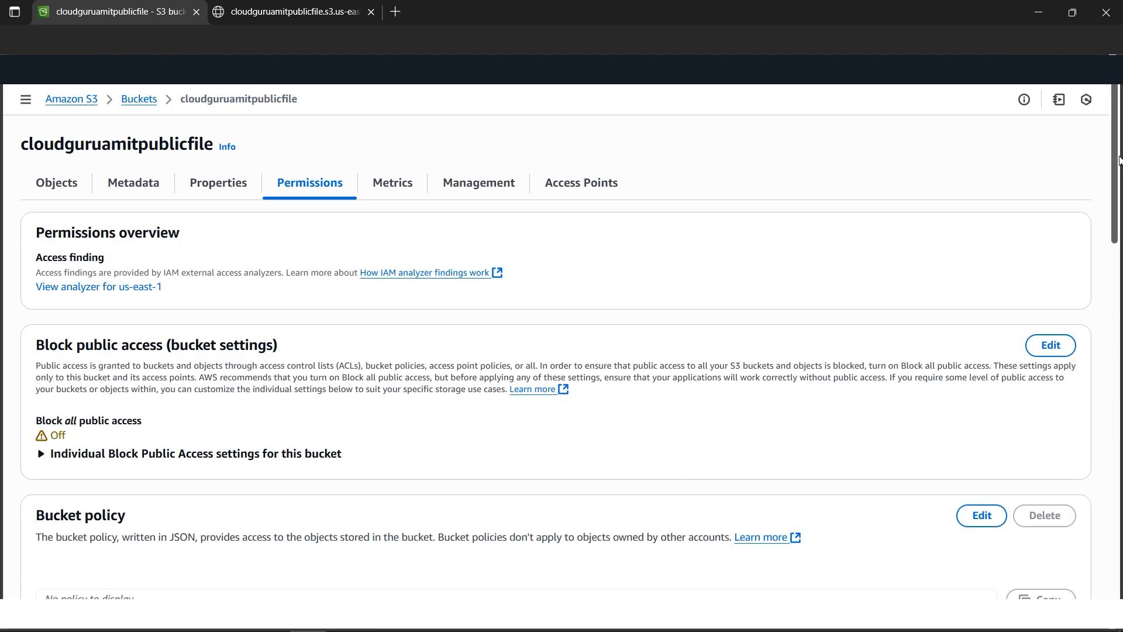
Grant Everyone (public access) Read on the bucket ACL, acknowledge the effects on objects and buckets, and save the access control list.
scroll(1101, 338, down, 8)
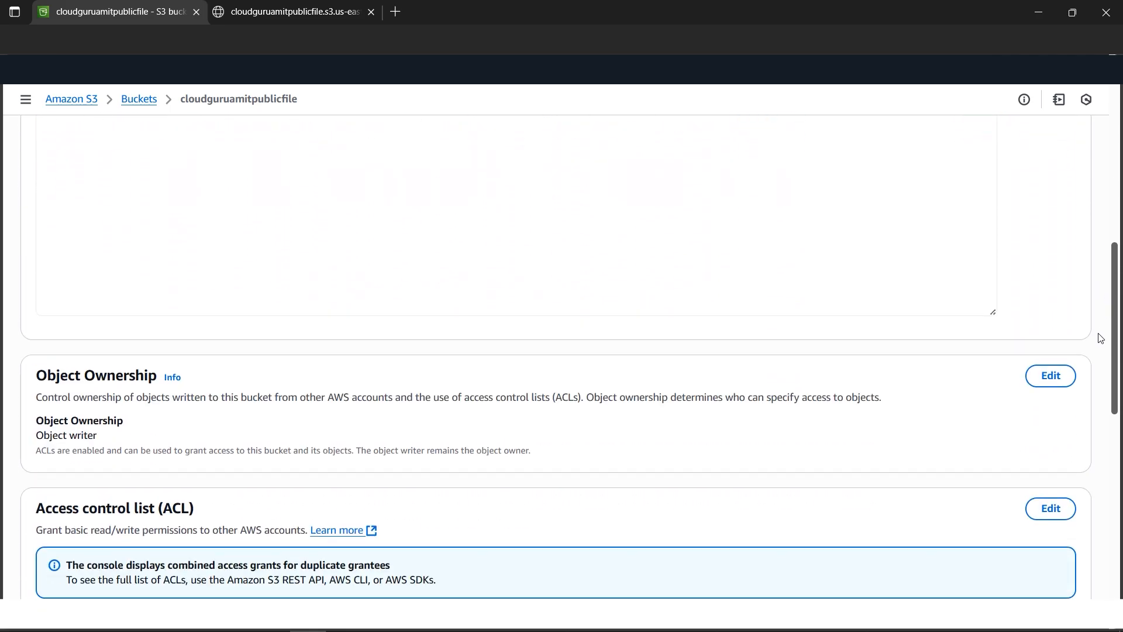
scroll(1100, 357, down, 3)
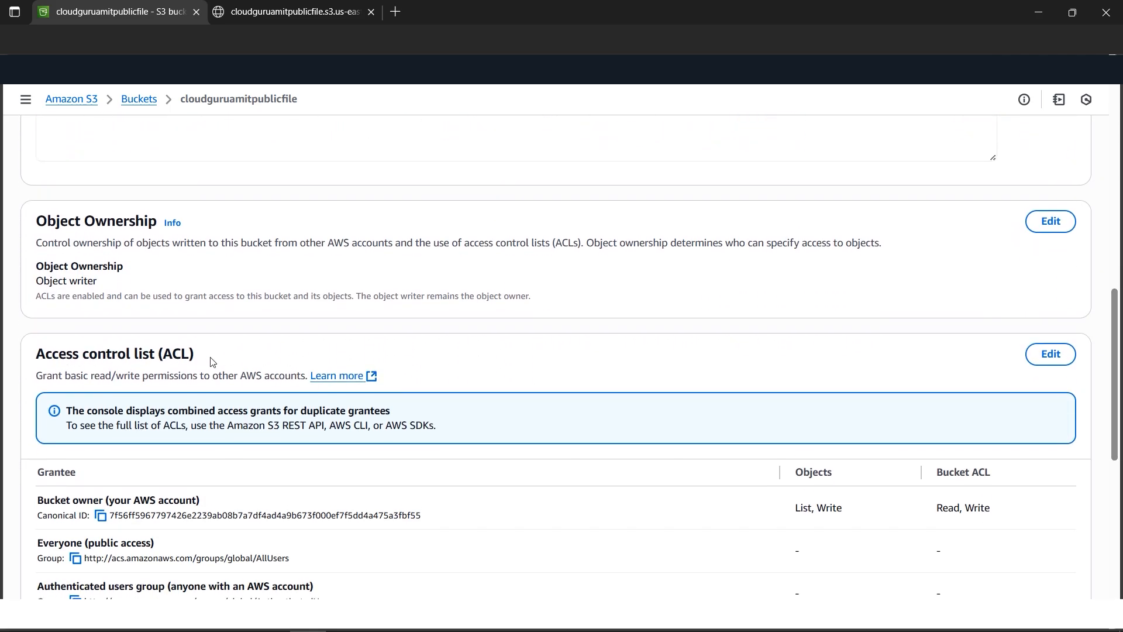
click(1053, 357)
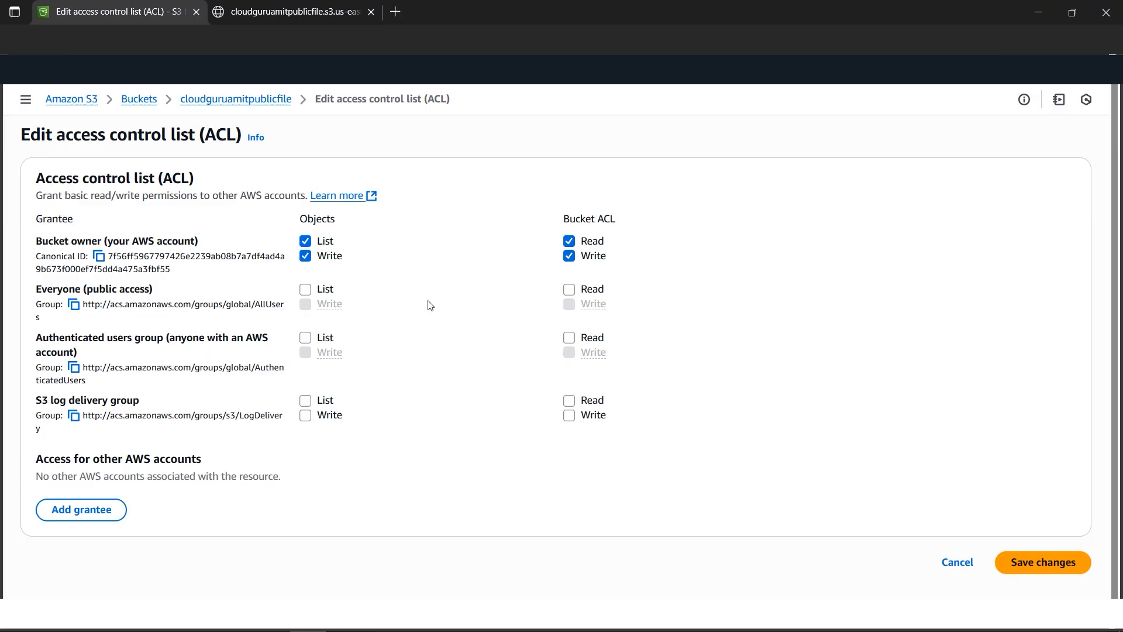
click(570, 290)
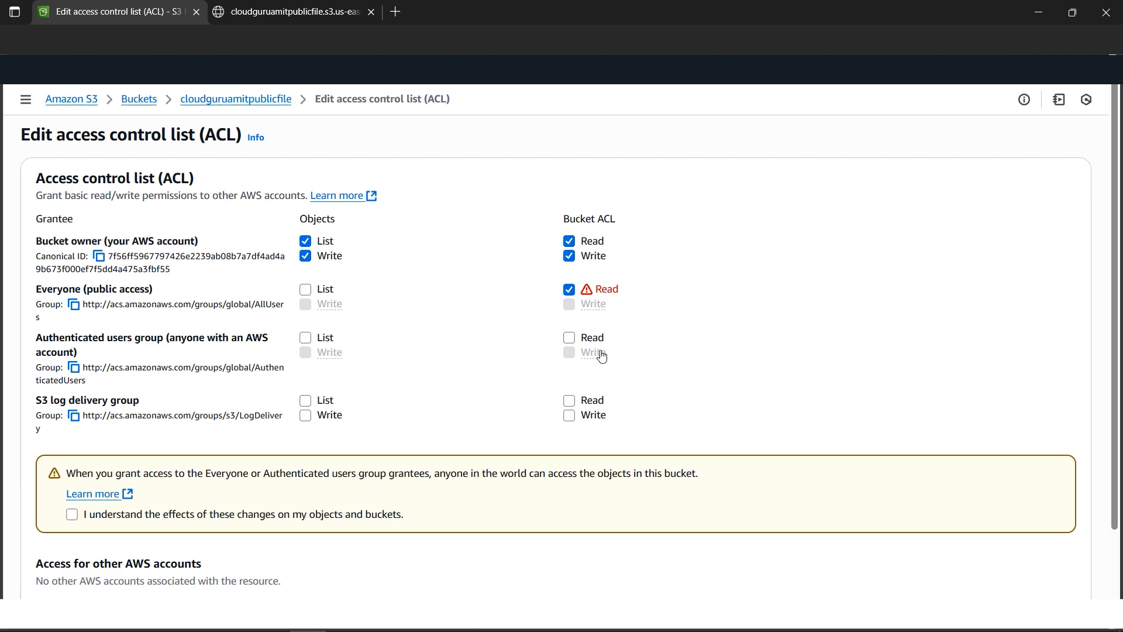
click(74, 514)
scroll(336, 495, down, 2)
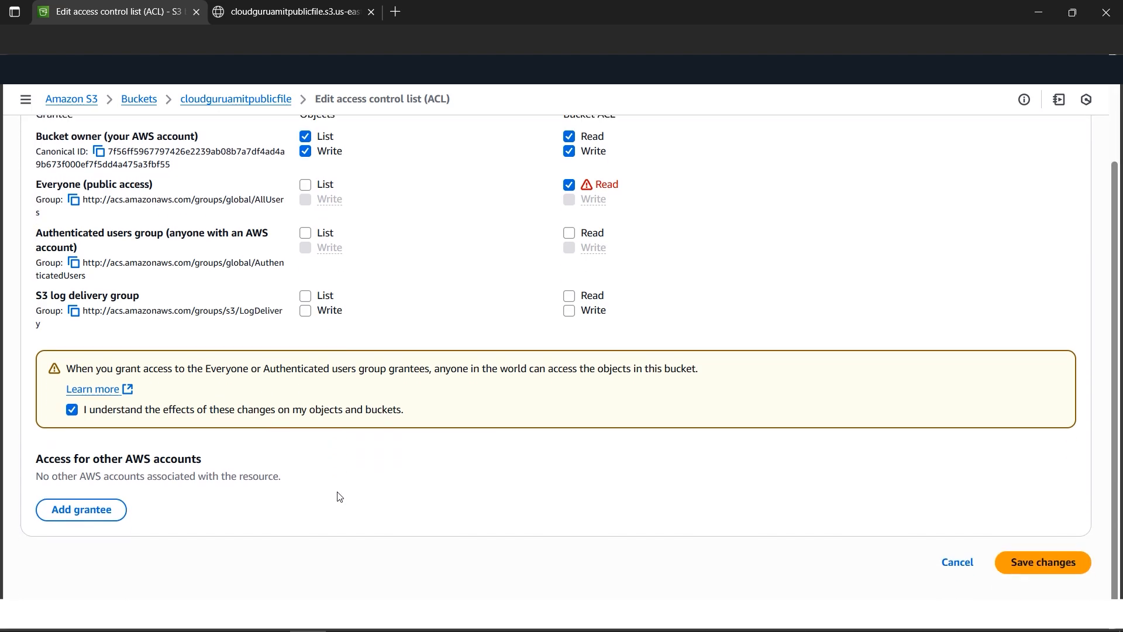
click(1041, 567)
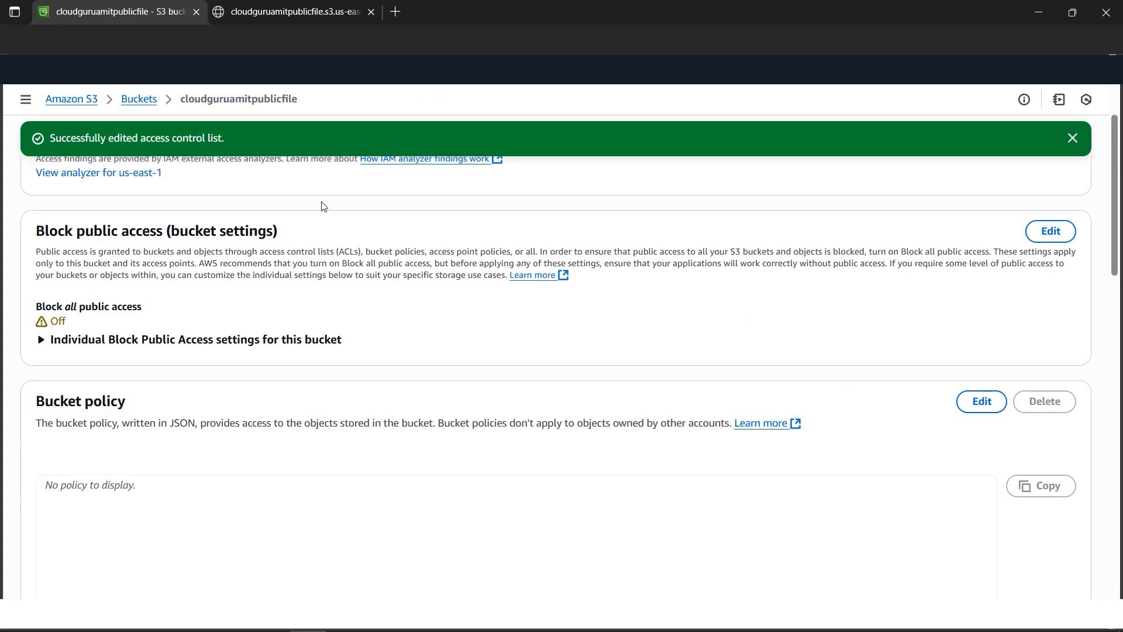
click(1072, 139)
Make Amit.png in the bucket's objects public using ACL and dismiss the success notification.
scroll(480, 371, up, 1)
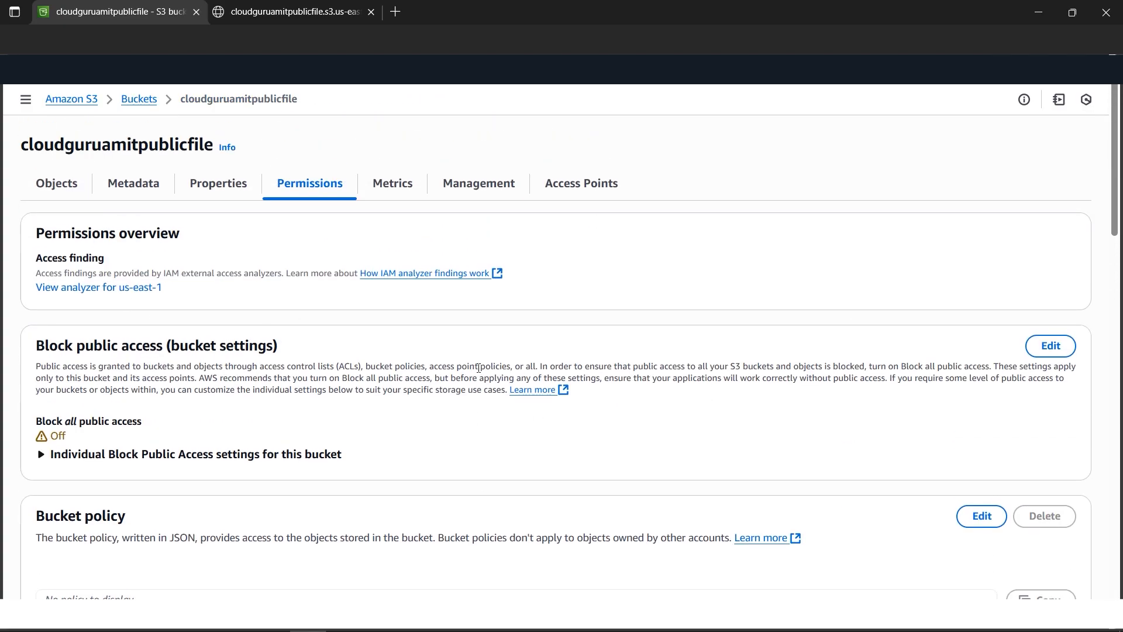
click(71, 190)
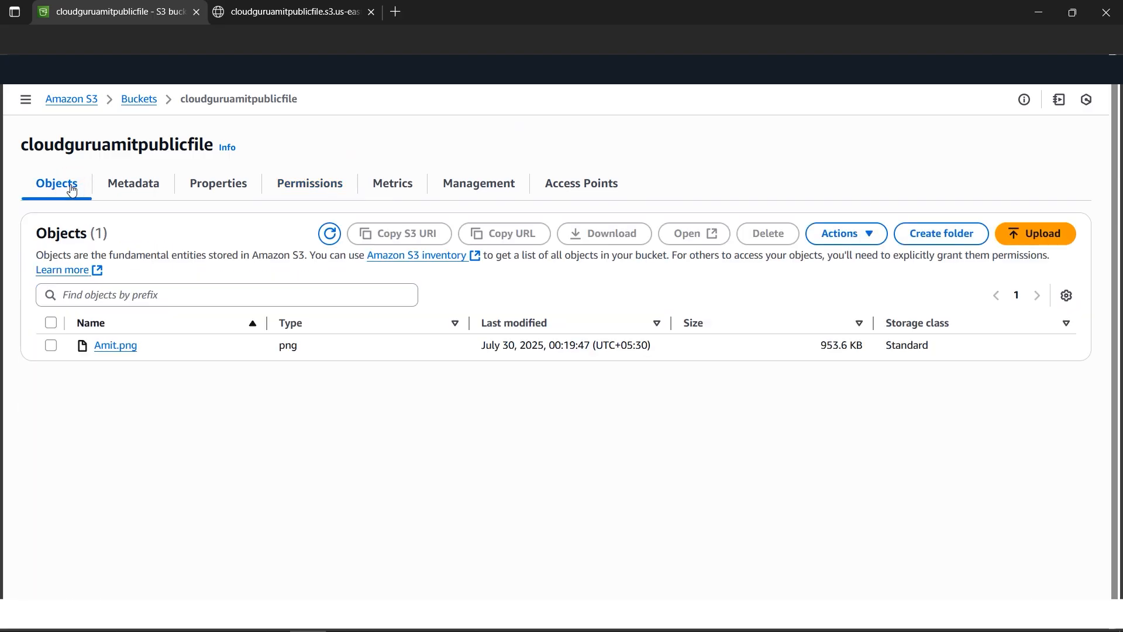
click(51, 349)
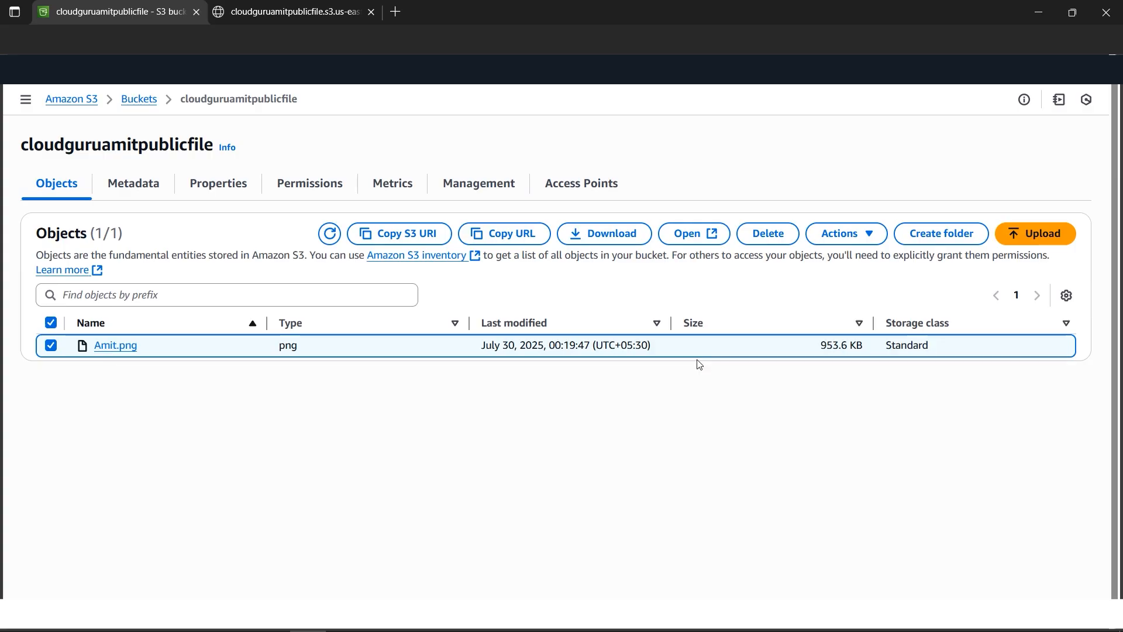
click(875, 236)
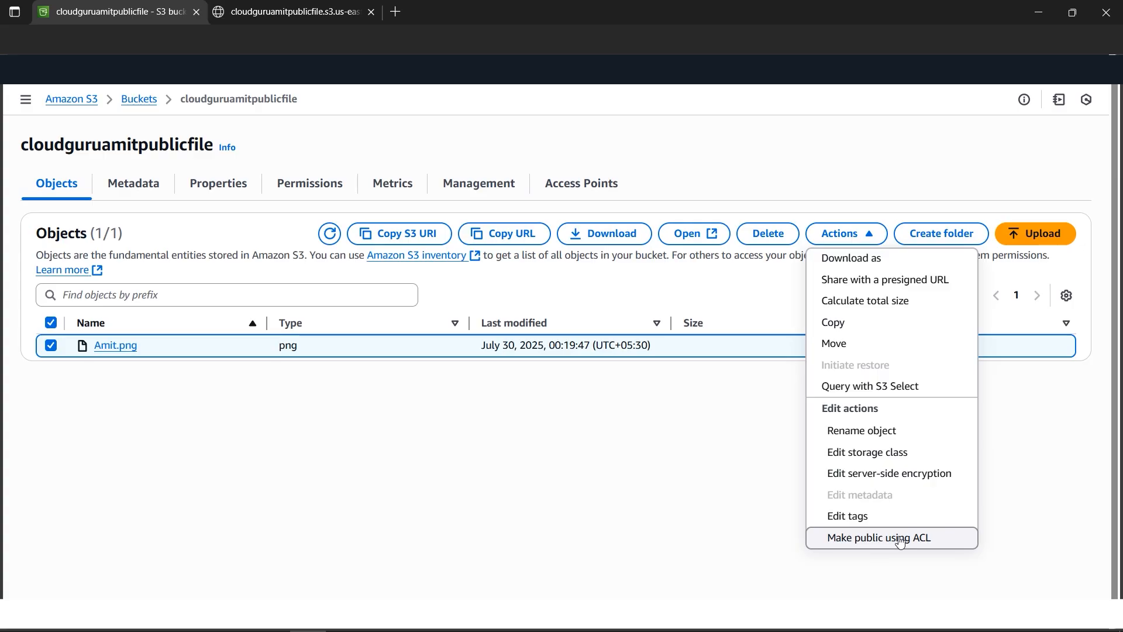
click(855, 537)
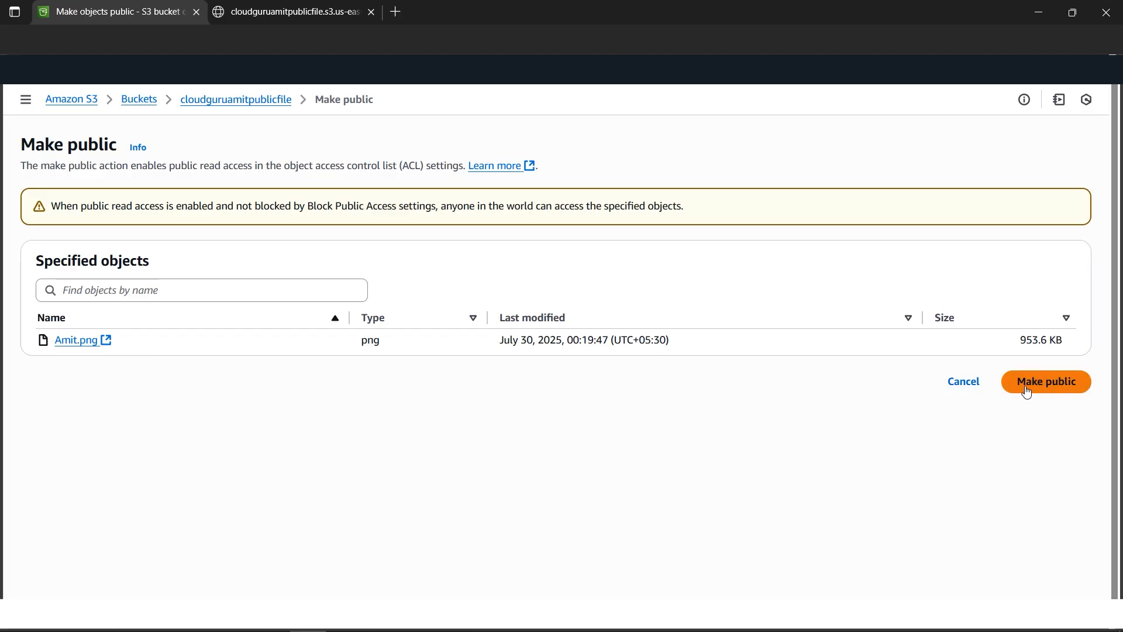
click(1049, 389)
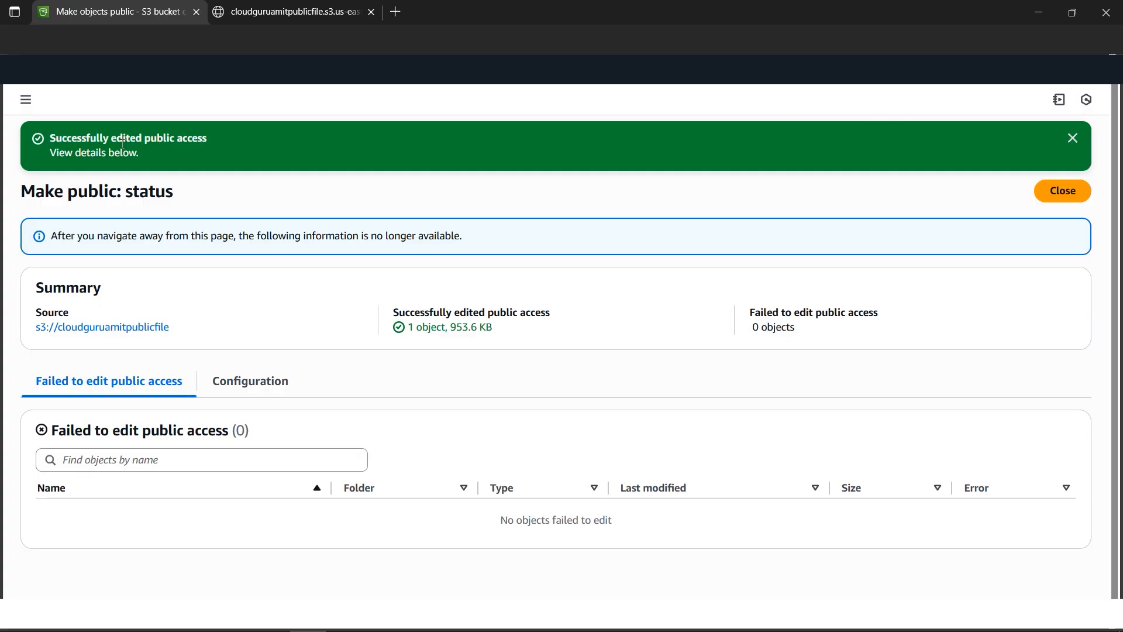
click(1074, 138)
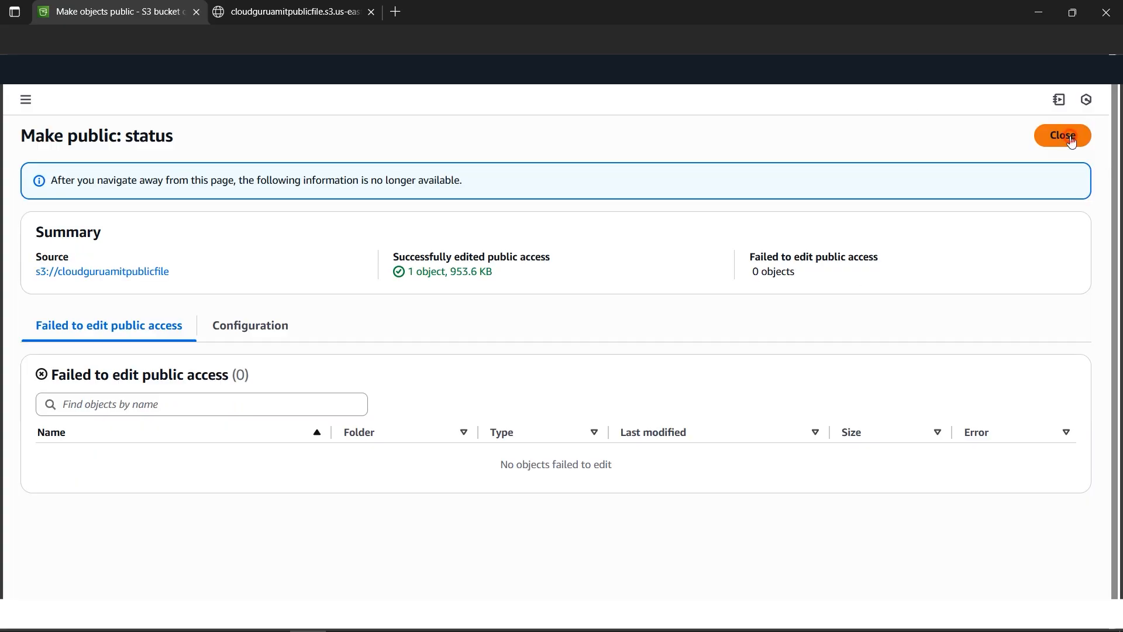
Reload the Amit.png object URL in its browser tab to test public access, and inspect the image.
click(298, 12)
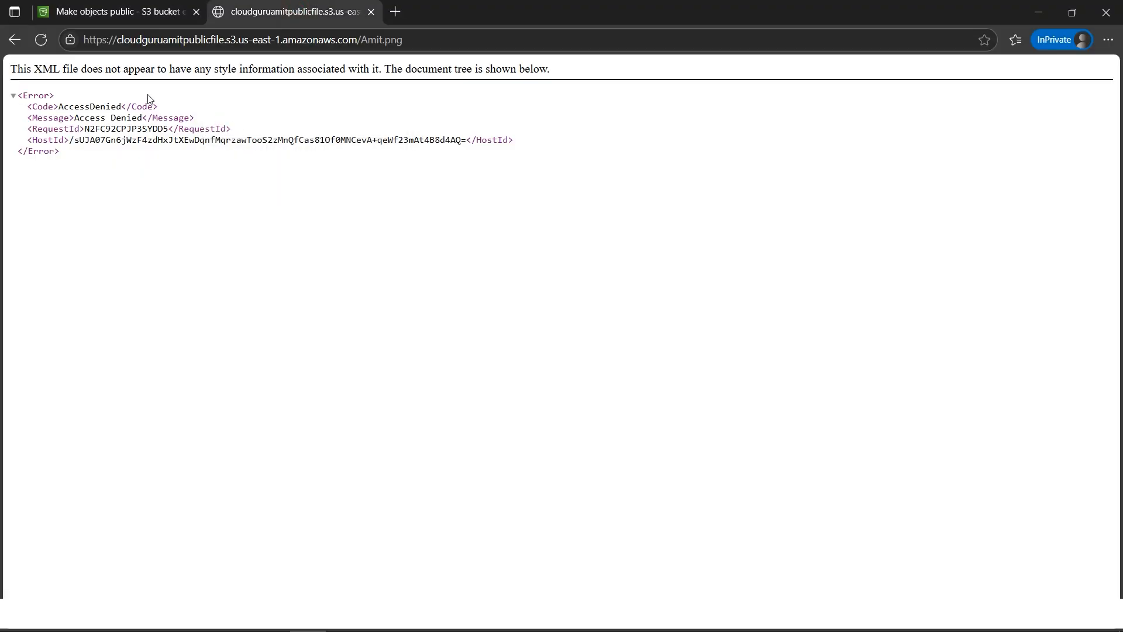
click(41, 41)
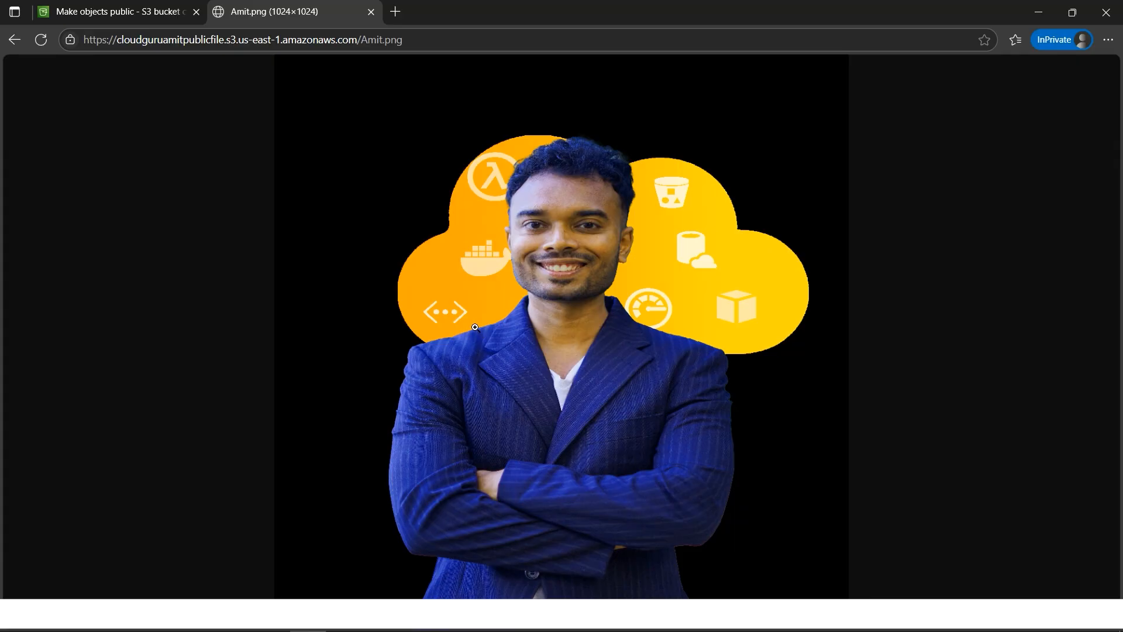
click(423, 41)
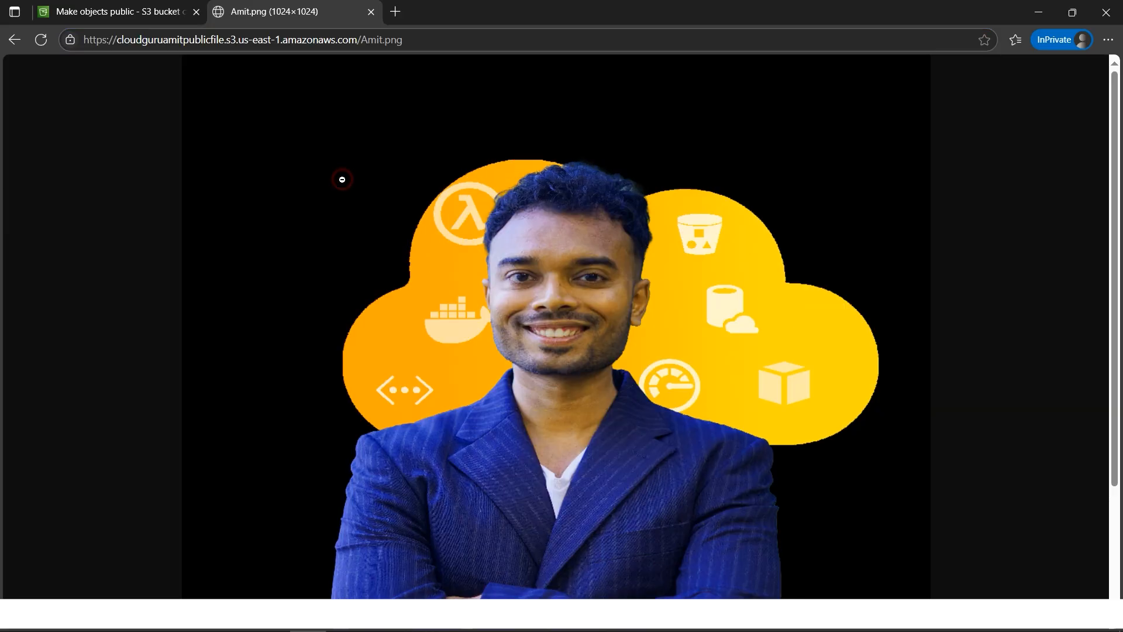
click(342, 180)
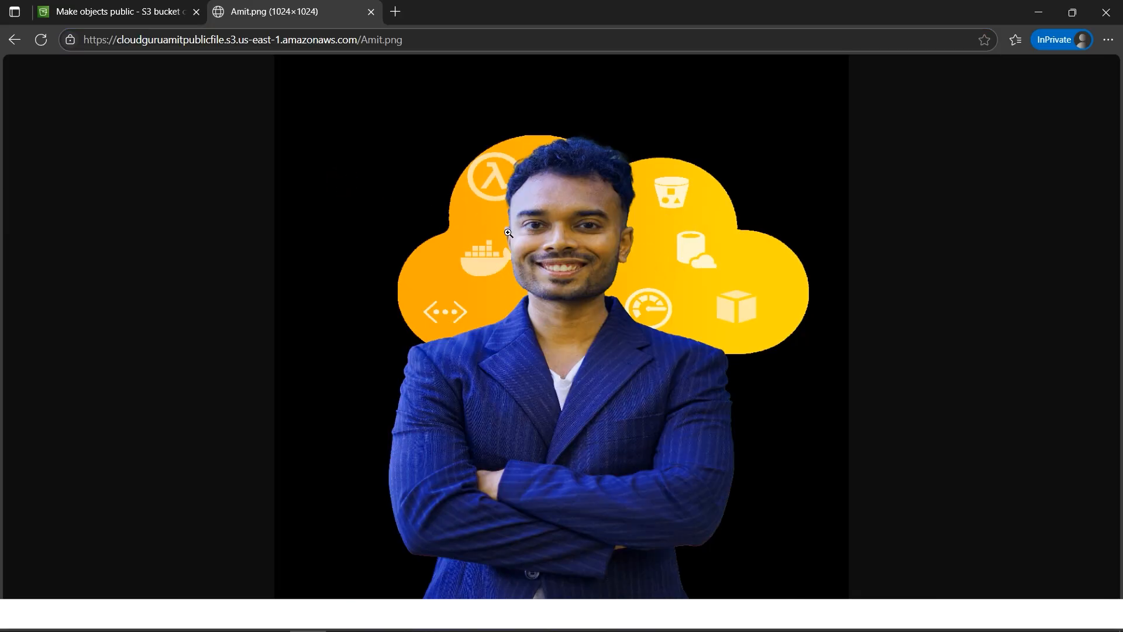
Switch to the Photos image viewer and display Architecture Diagram.png to review the S3 file-sharing setup.
click(375, 629)
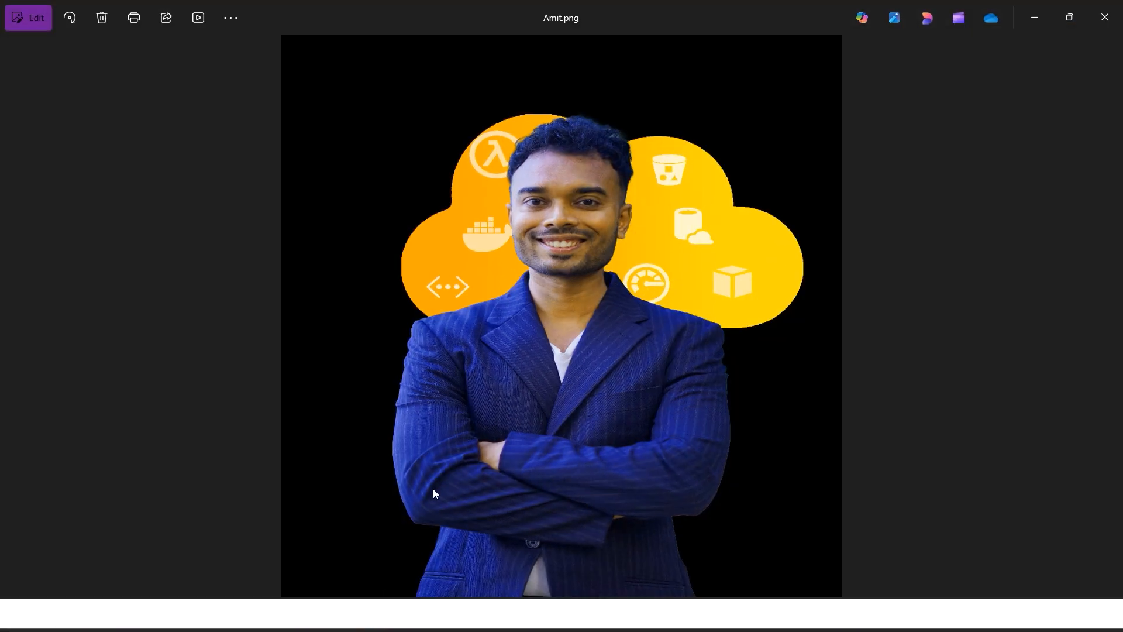
click(1111, 317)
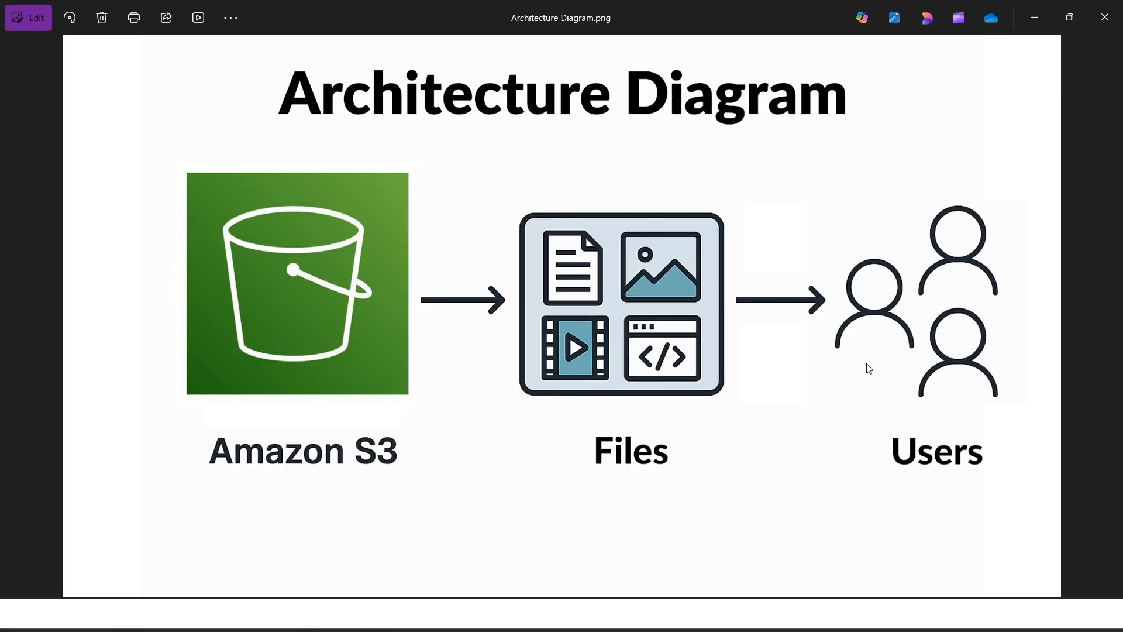